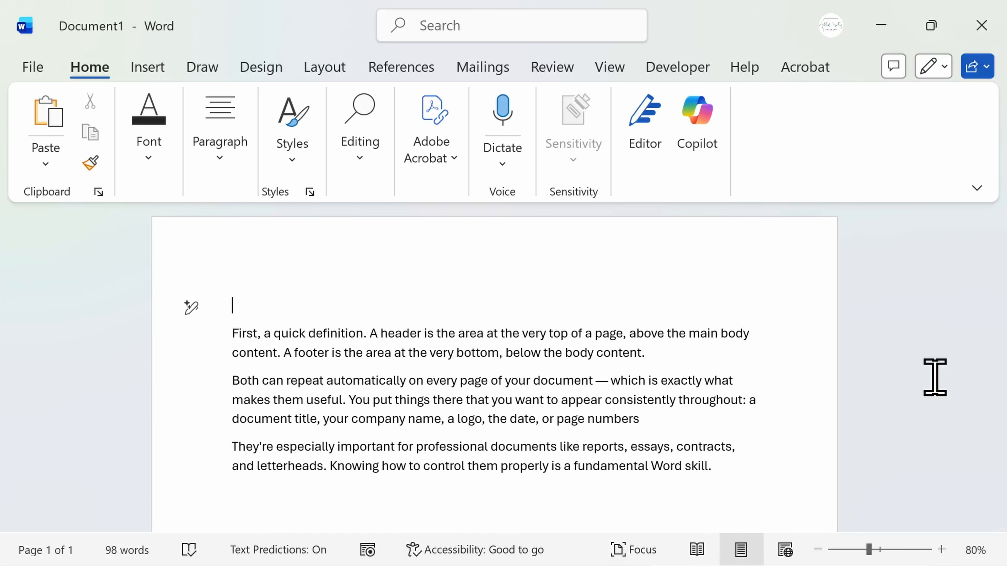
Open the page header for editing, close it again, and show the available header, footer and page number insert commands.
double_click(236, 278)
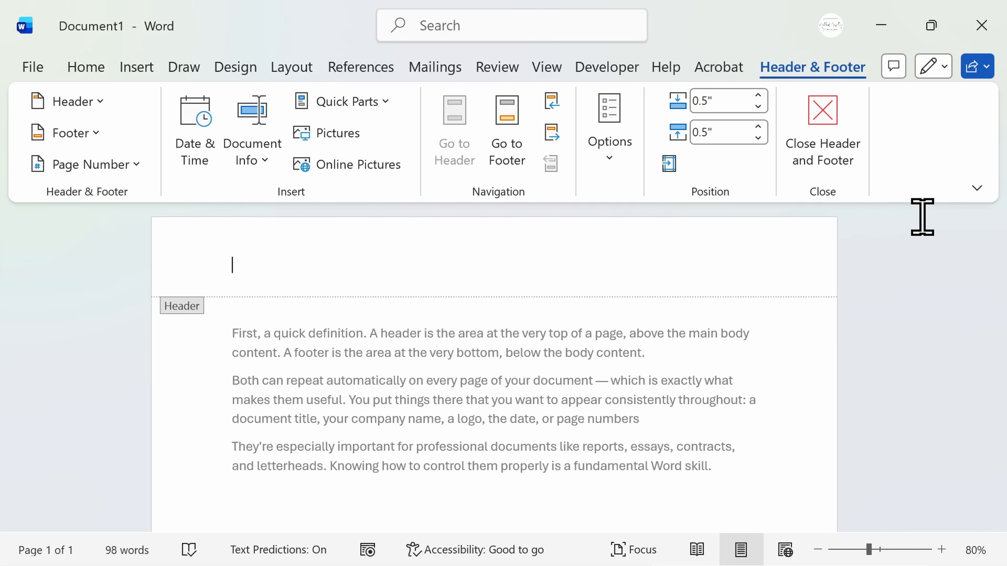
click(847, 171)
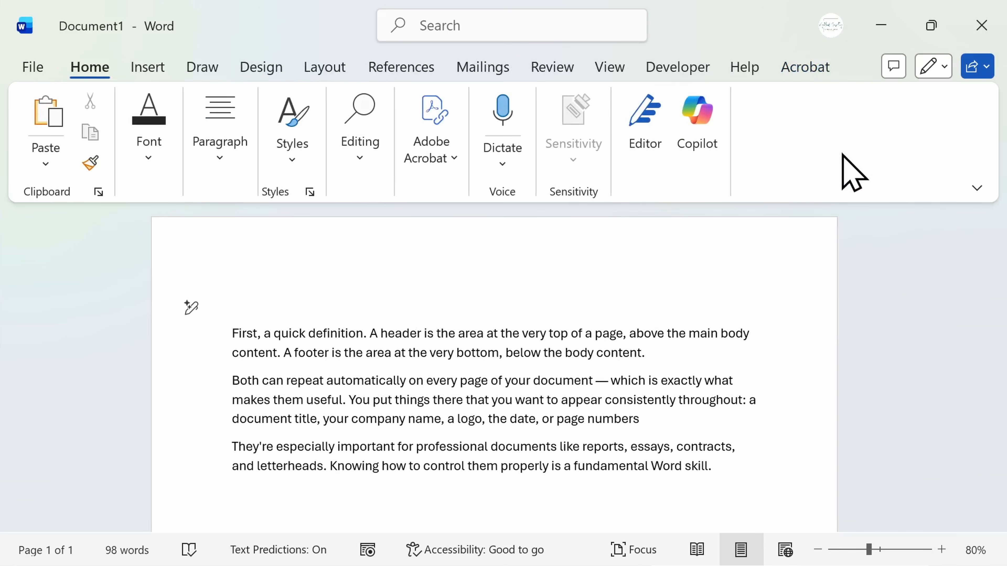
click(165, 71)
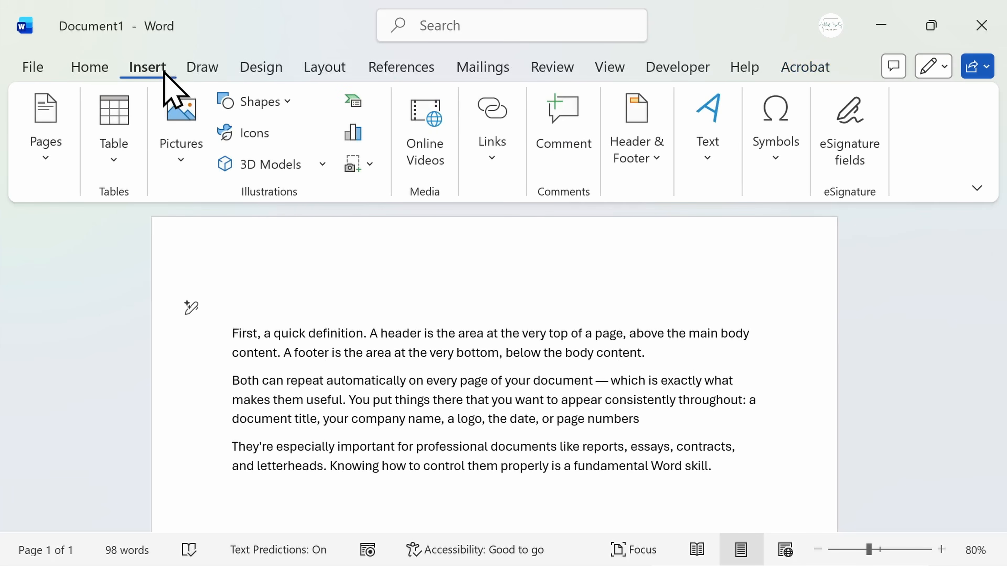
click(644, 166)
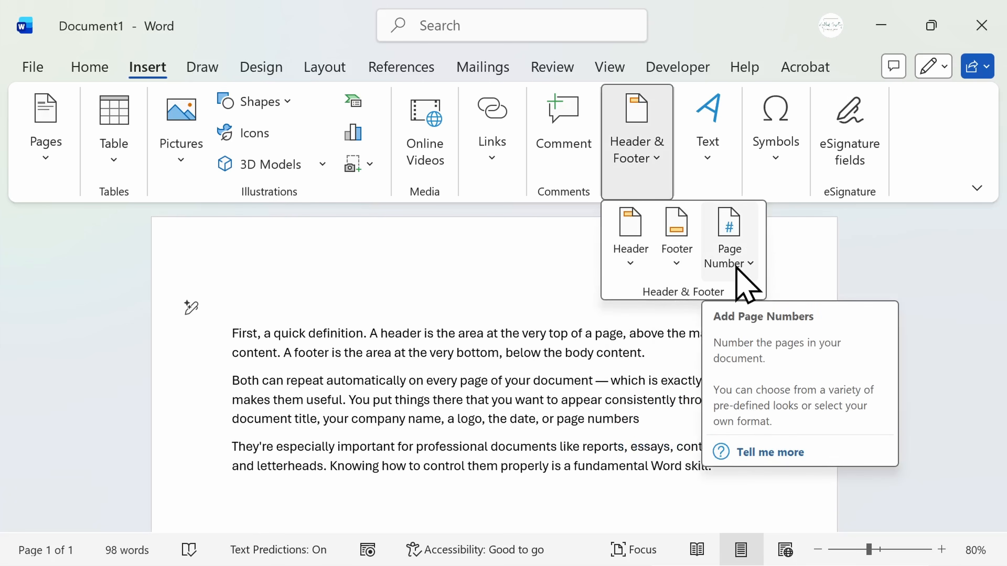
Enter the header text "Quarterly Sales Report — Confidential" by pasting it, and make it italic.
double_click(234, 265)
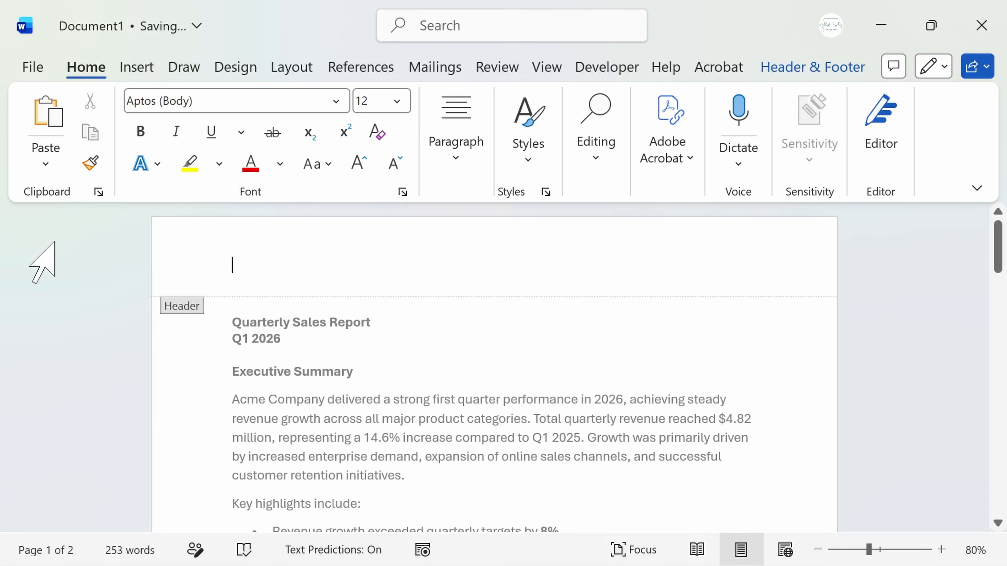
text(Quarterly Sales Report — Confidential)
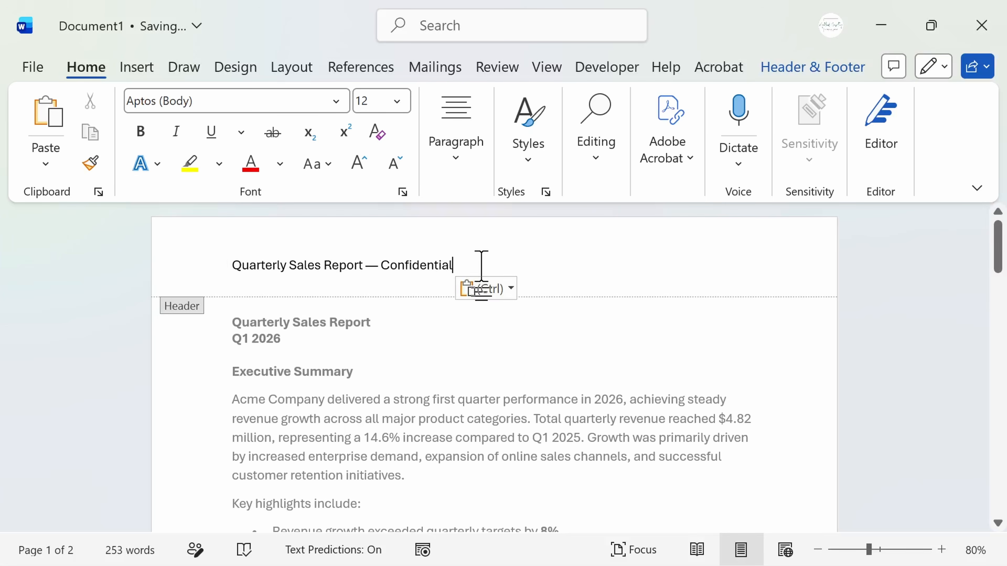
drag(477, 261, 193, 258)
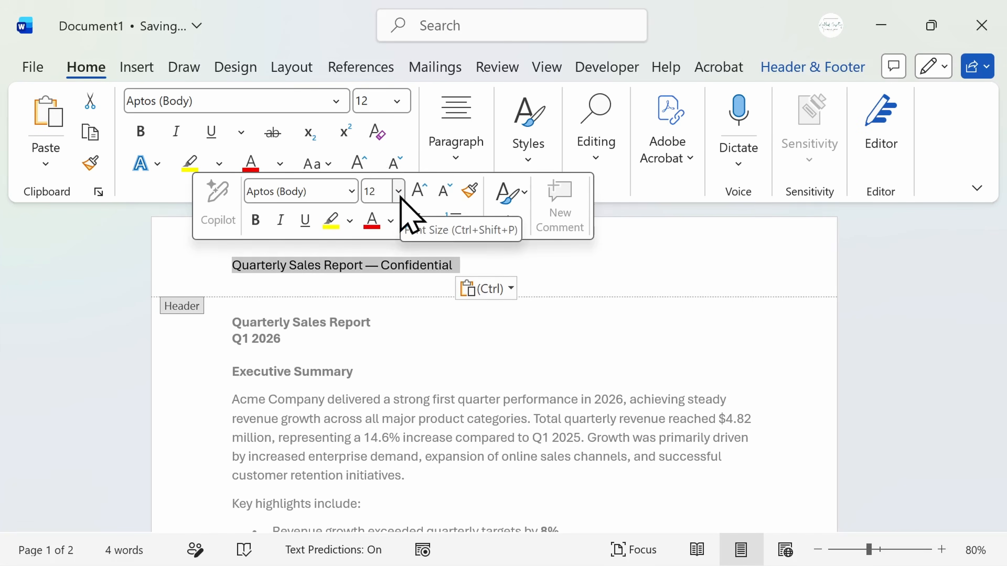
click(283, 227)
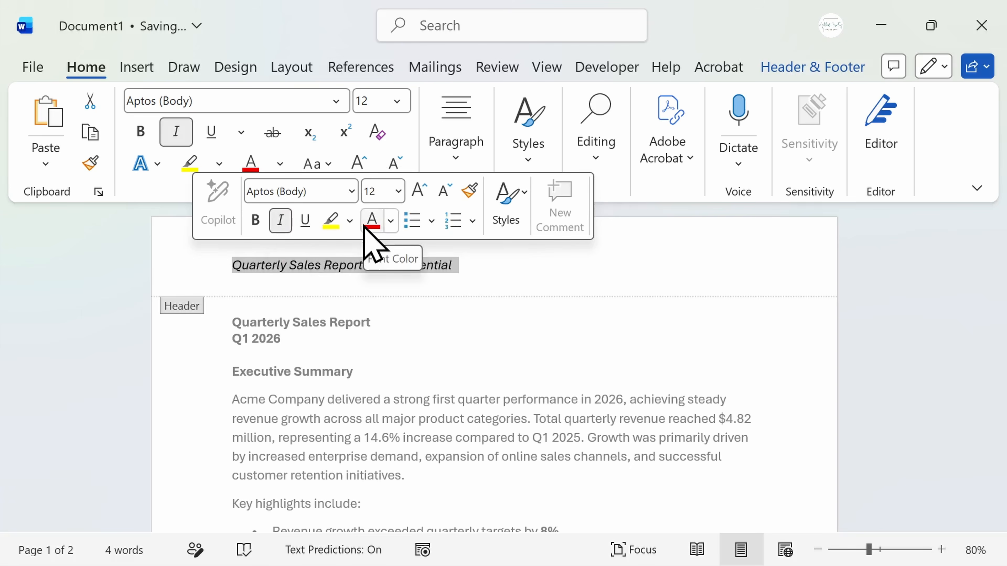
click(474, 260)
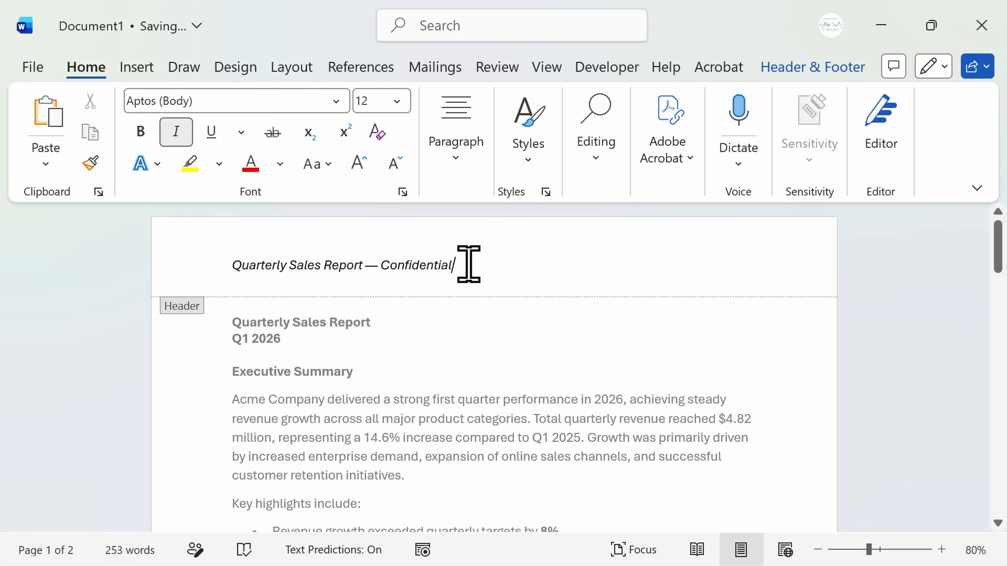
Delete the italic header text and try out the centre and right tab stops on the empty header line.
drag(468, 263, 187, 262)
key(Delete)
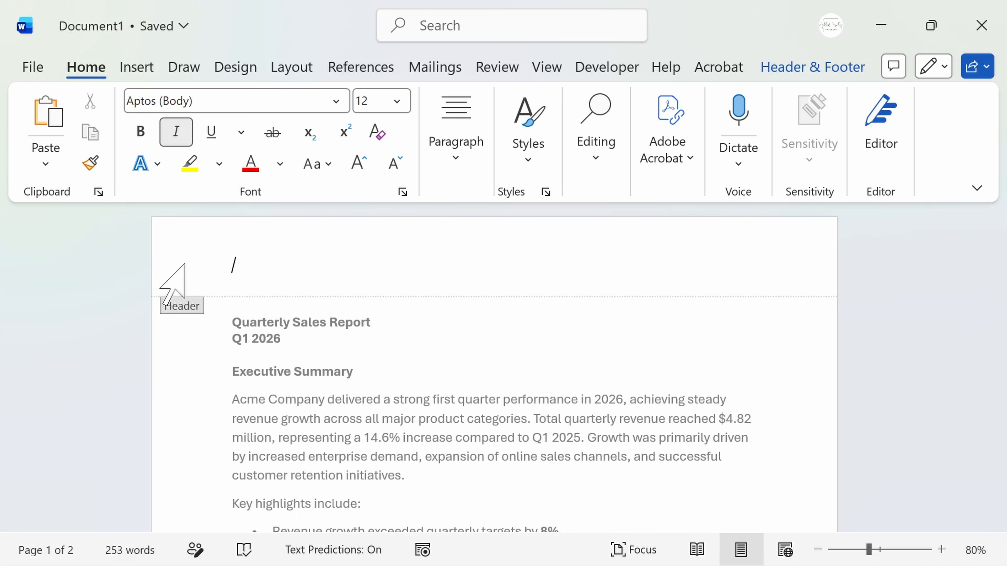
key(Tab)
key(Tab)
key(BackSpace)
key(BackSpace)
key(Tab)
key(Tab)
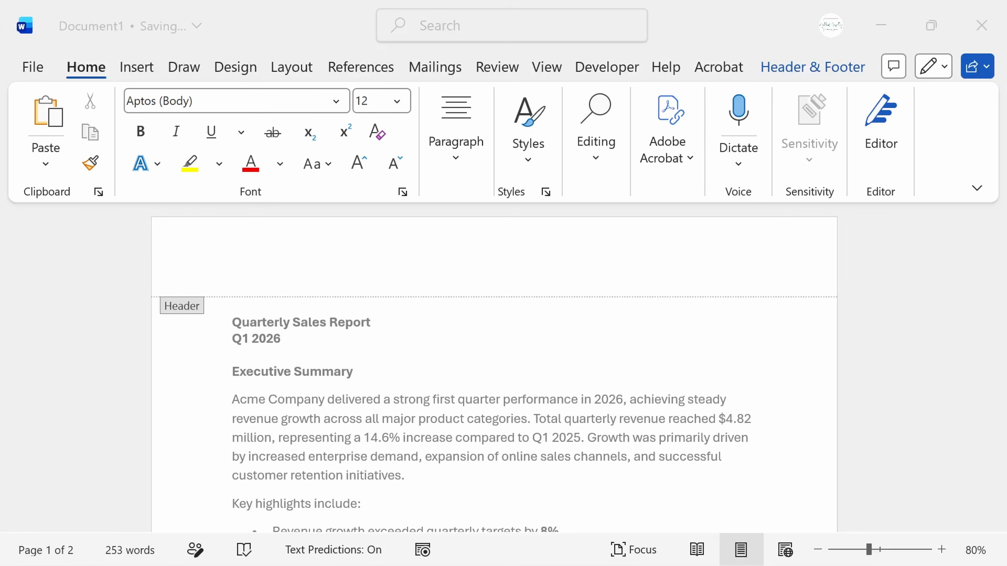
click(240, 259)
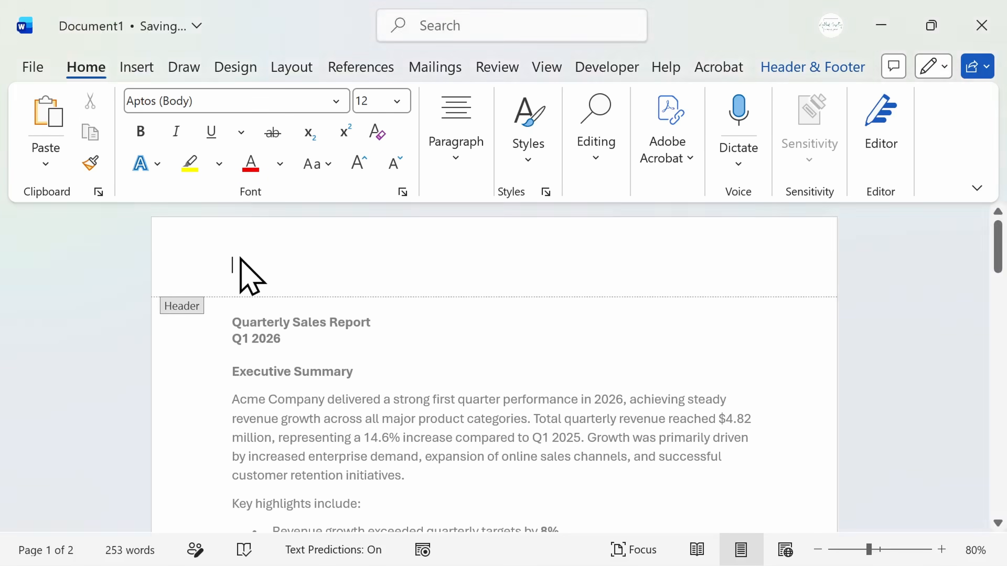
Fill the header with "Acme Company" at the left, "Quarterly Sales Report" centred and the date "6/1/2026" at the right, and leave the header.
text(Acme Company)
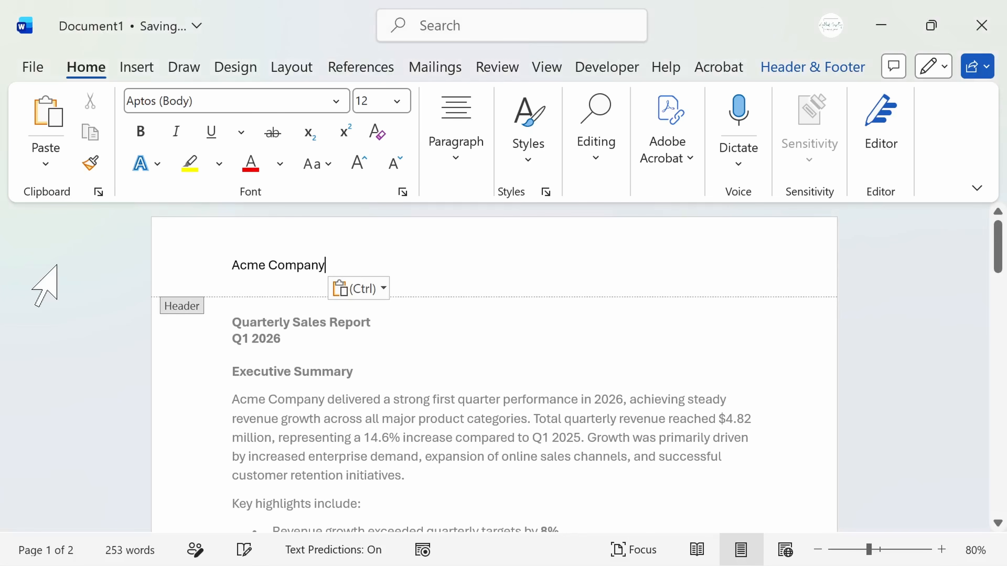
key(Tab)
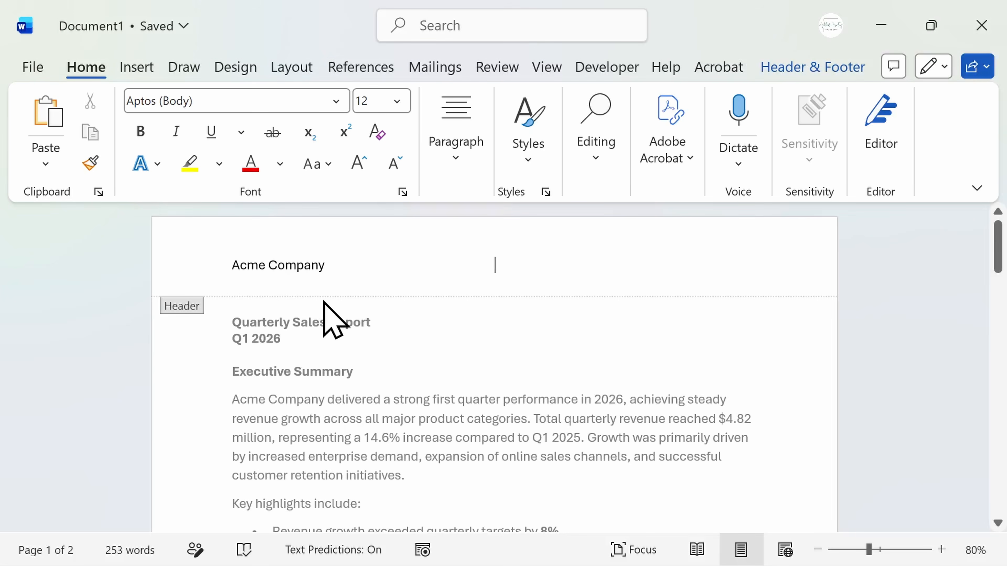
text(Quarterly Sales Report)
key(Tab)
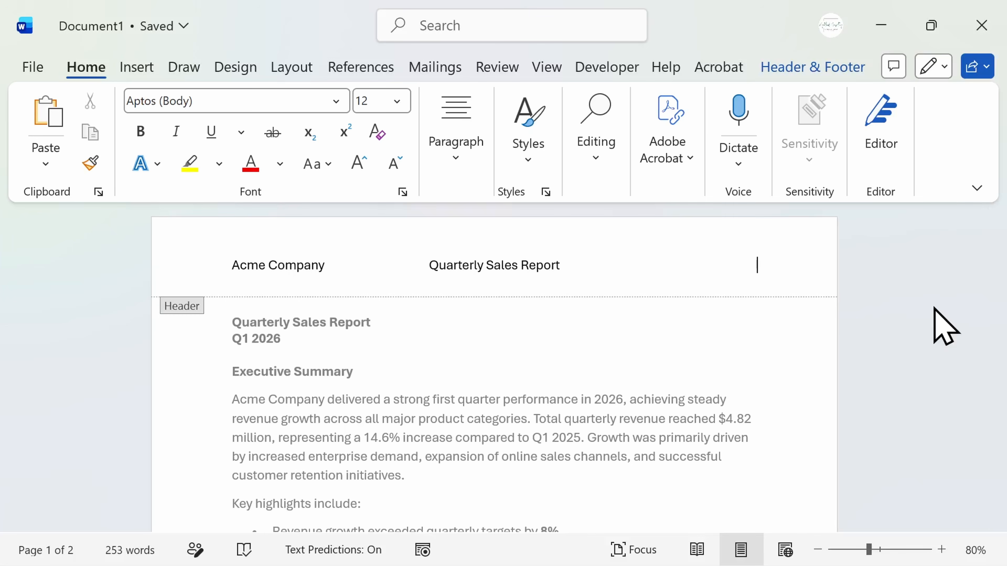
text(6/1/2026)
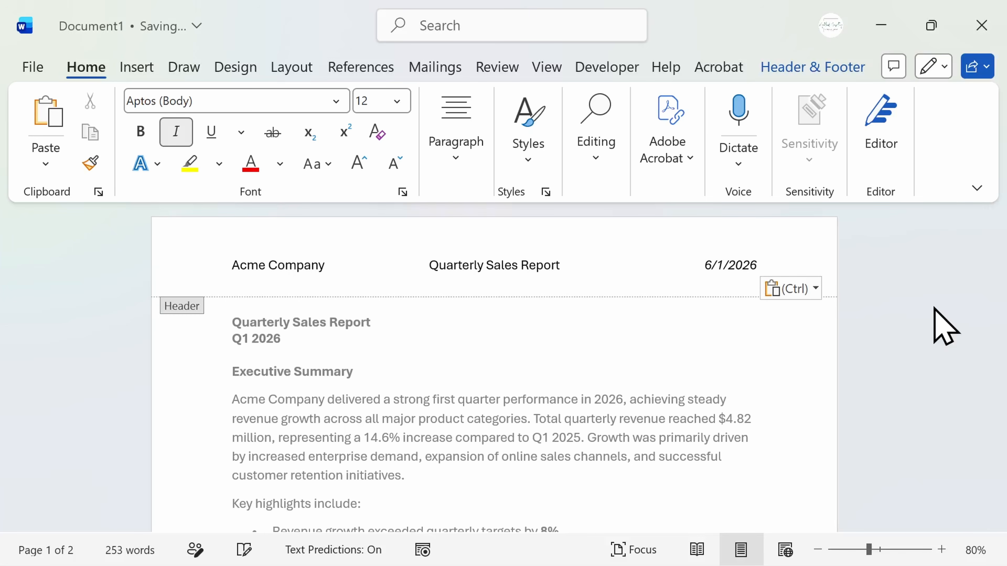
key(Escape)
Open the footer of page 1 for editing and paste the copied text into it.
drag(997, 254, 998, 357)
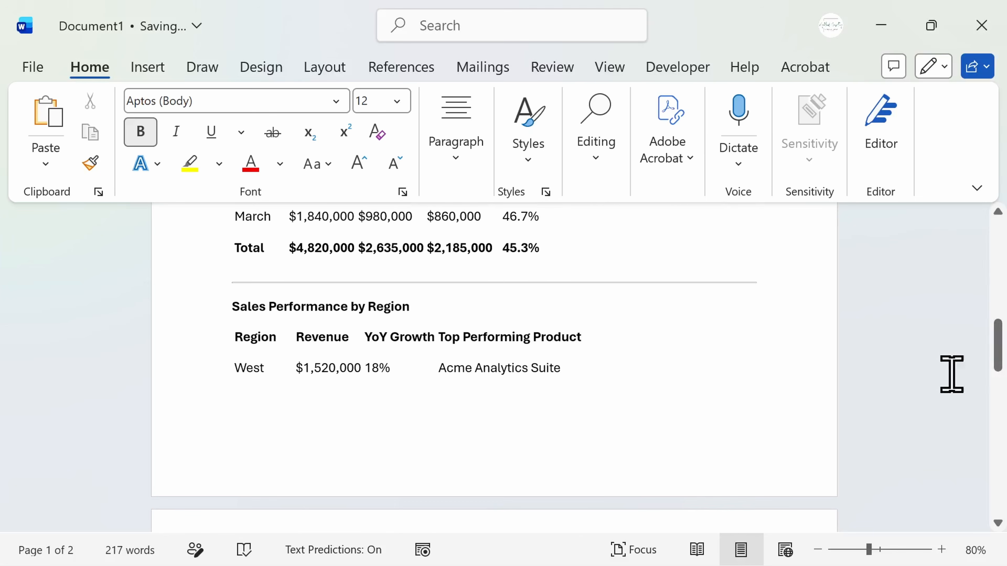
double_click(577, 442)
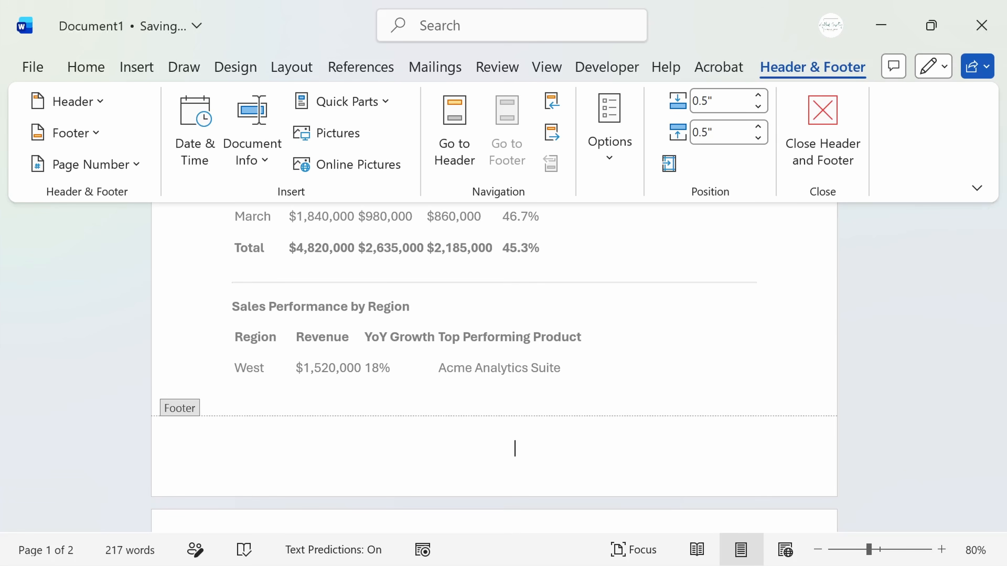
text(© 2026 Acme Corp. All Rights Reserved)
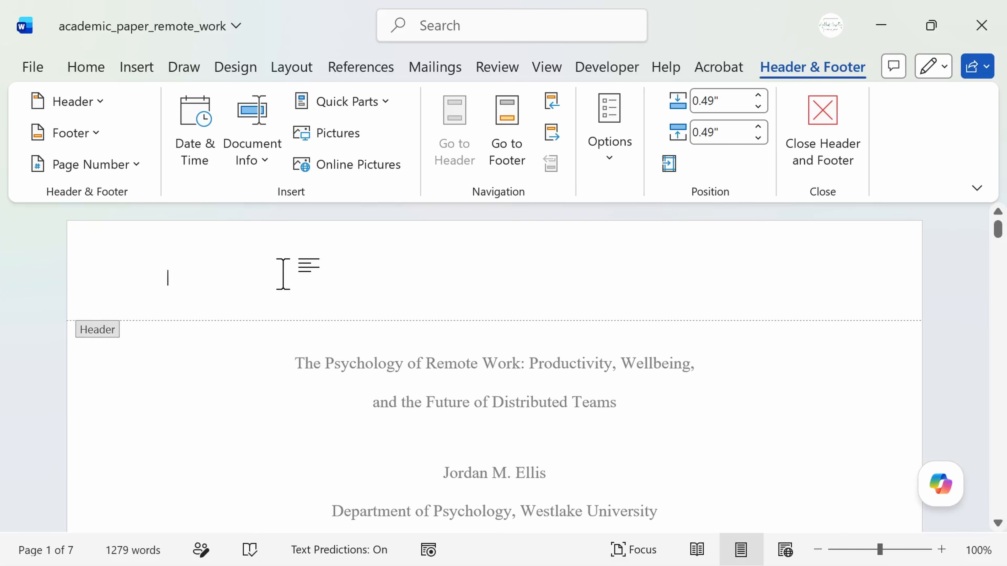
In academic_paper_remote_work, insert page numbers at the bottom of the page in the Bold Numbers 3 style.
click(139, 163)
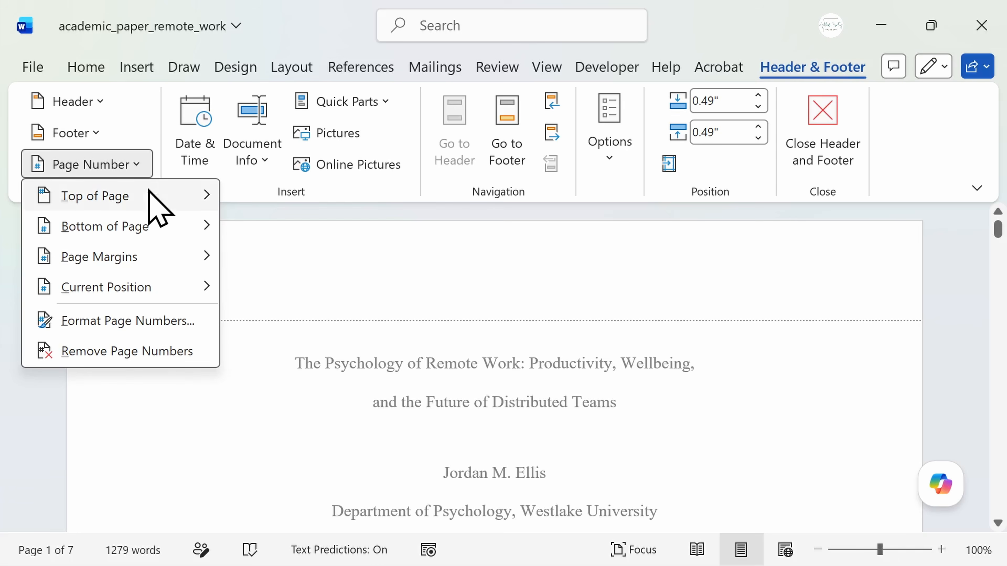
mouse_move(150, 229)
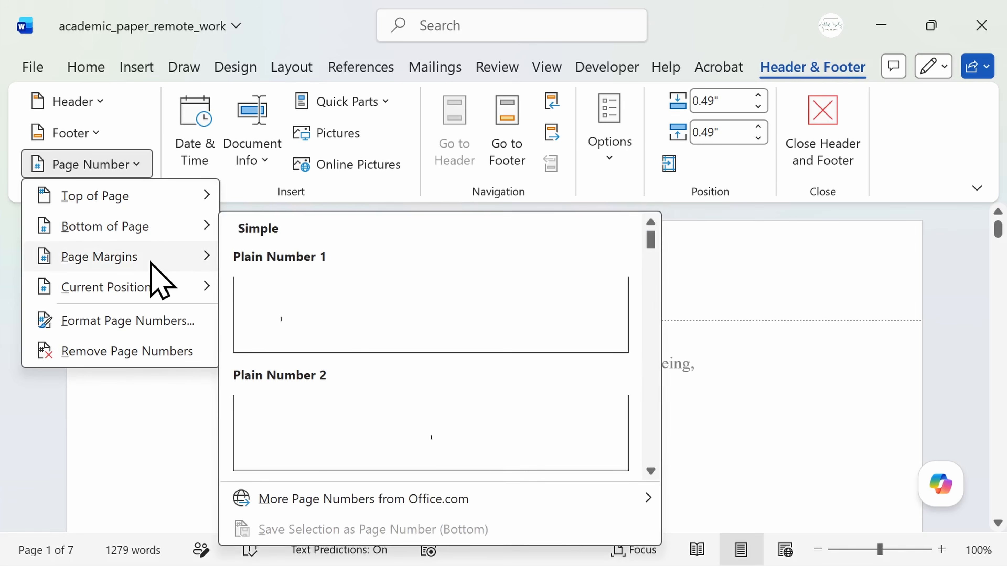
mouse_move(148, 283)
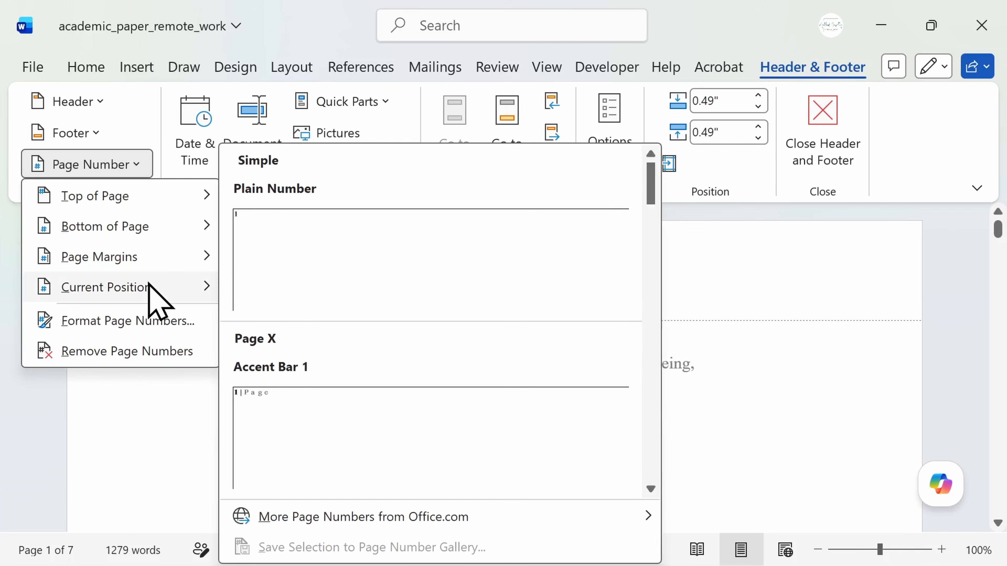
mouse_move(181, 229)
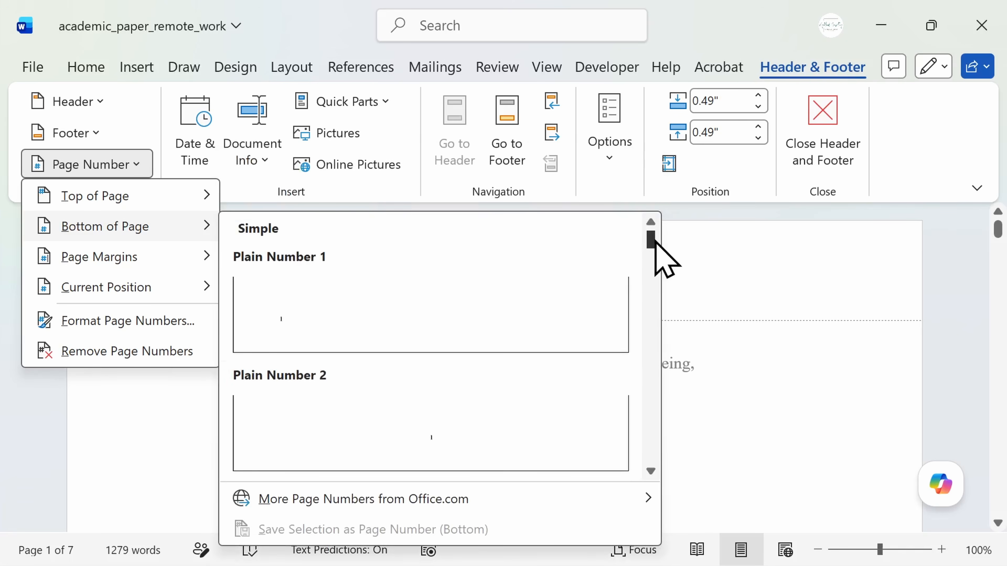
drag(654, 240, 653, 283)
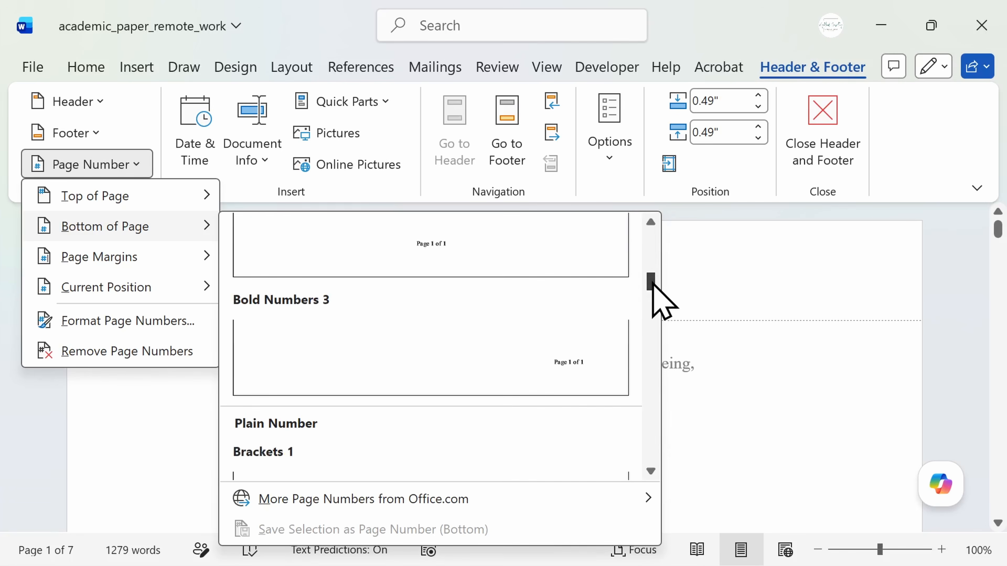
click(570, 362)
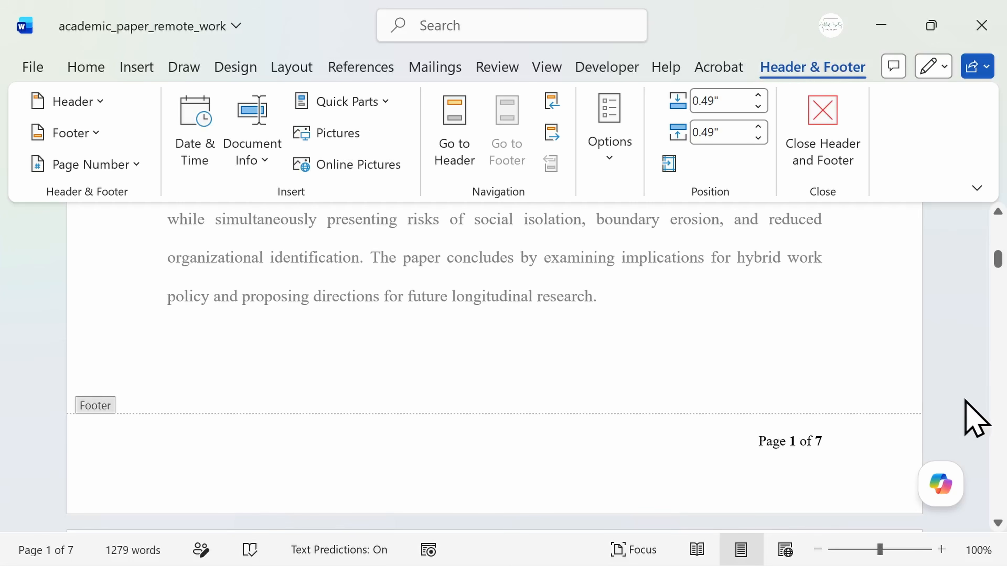
From the page 2 footer, replace the page numbering with the bottom-of-page style Plain Number 1.
drag(999, 257, 999, 297)
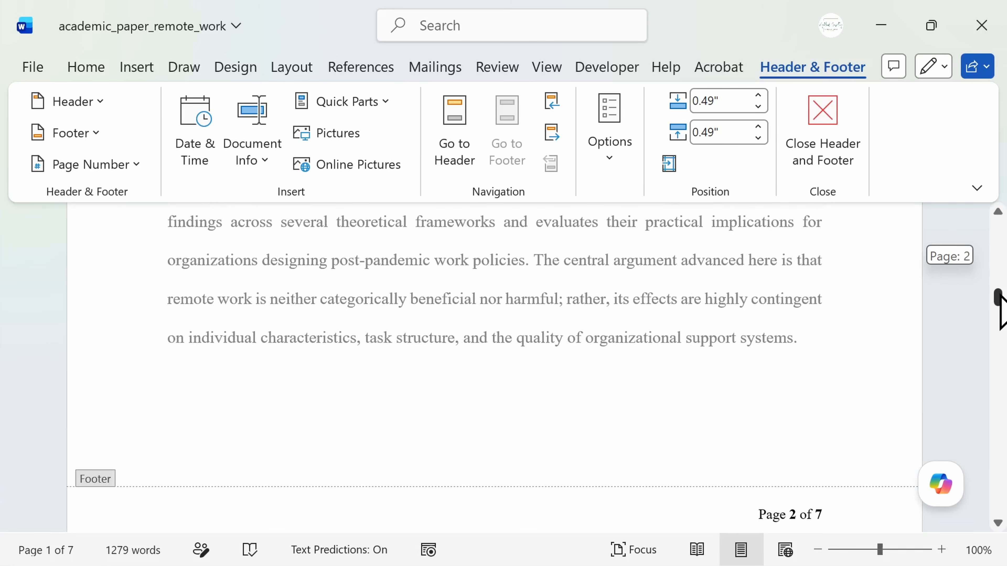
drag(999, 297, 999, 302)
click(872, 400)
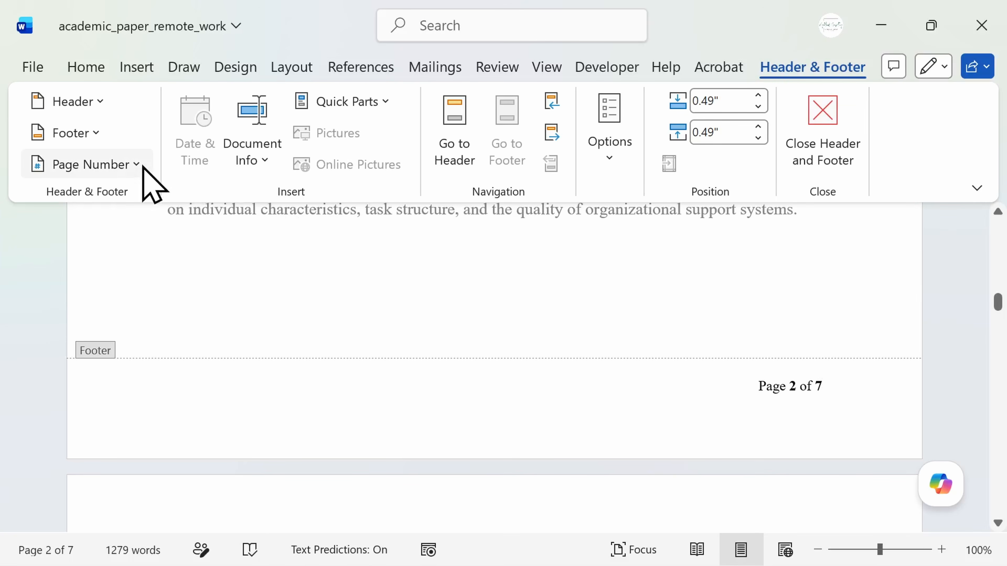
click(121, 158)
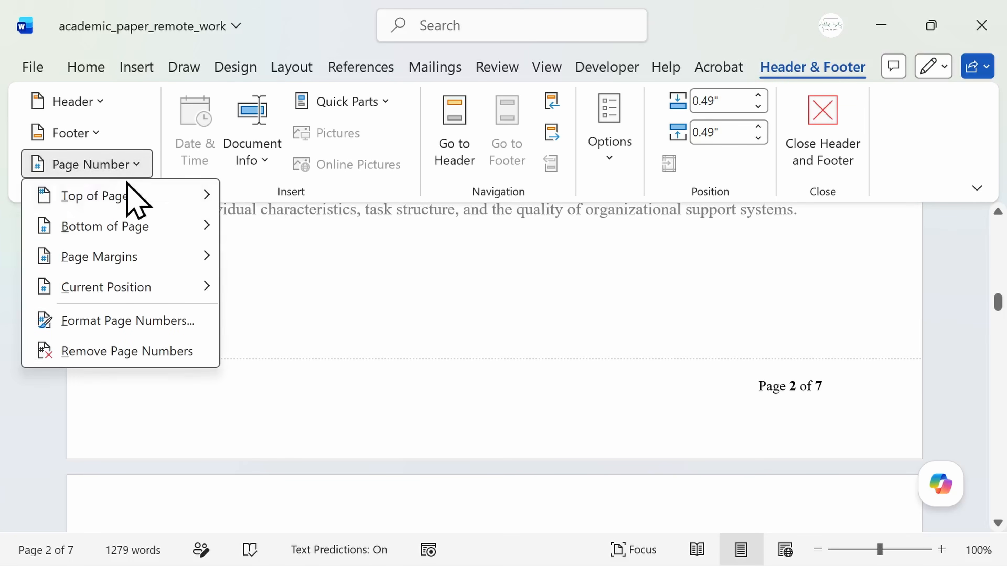
click(387, 300)
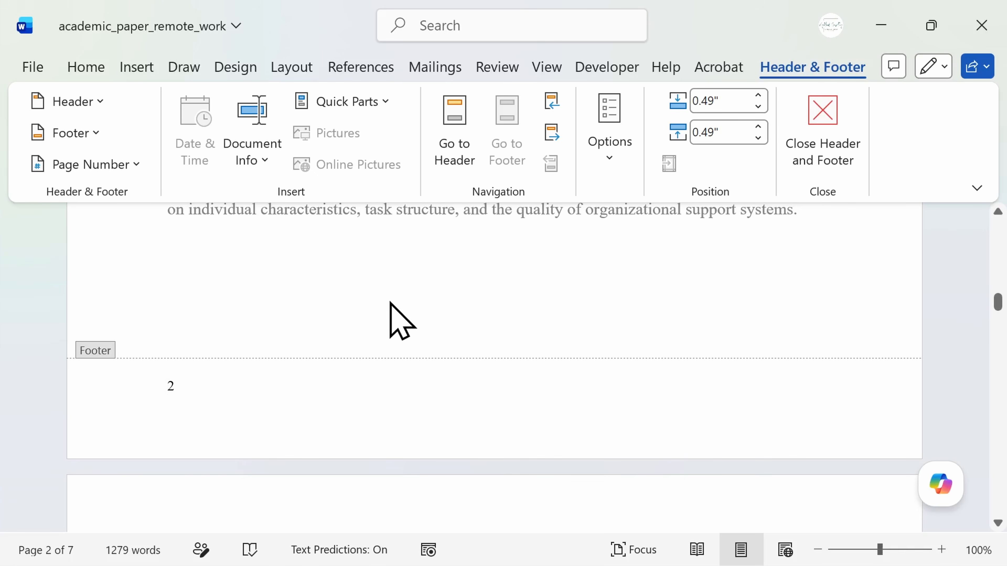
Change the page number format to lowercase Roman numerals (i, ii, iii, …) and check the footer on page 1.
click(137, 164)
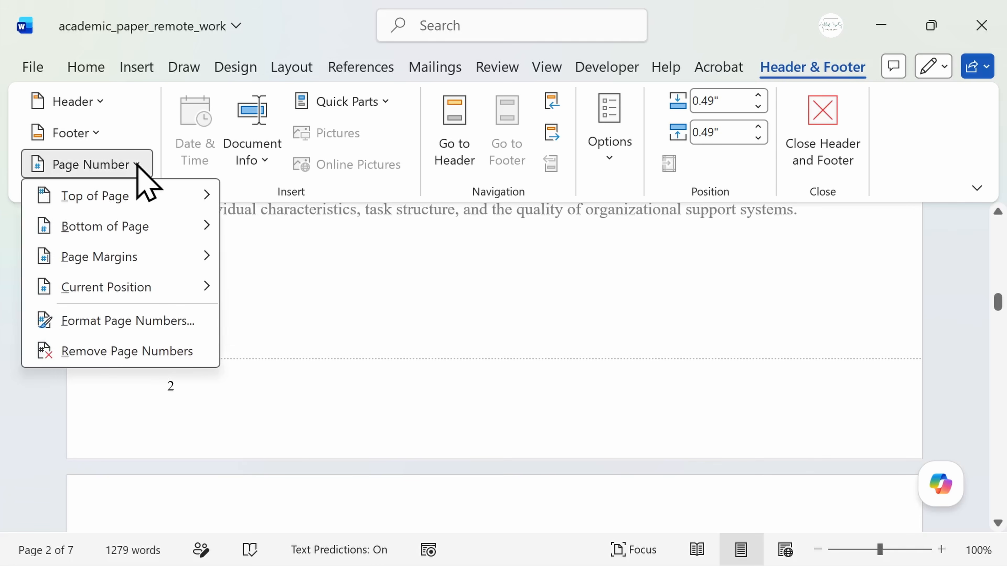
click(124, 321)
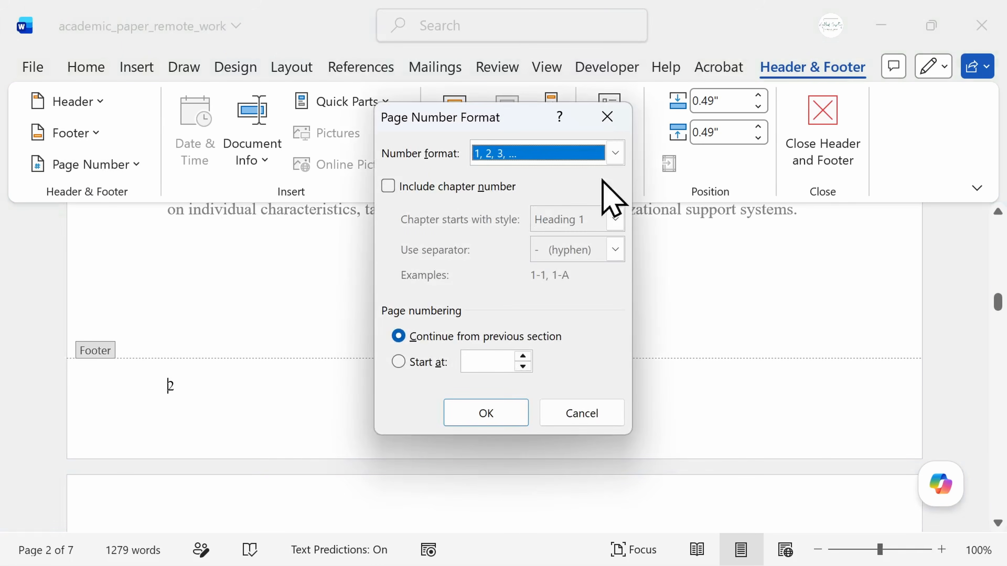
click(615, 153)
click(555, 237)
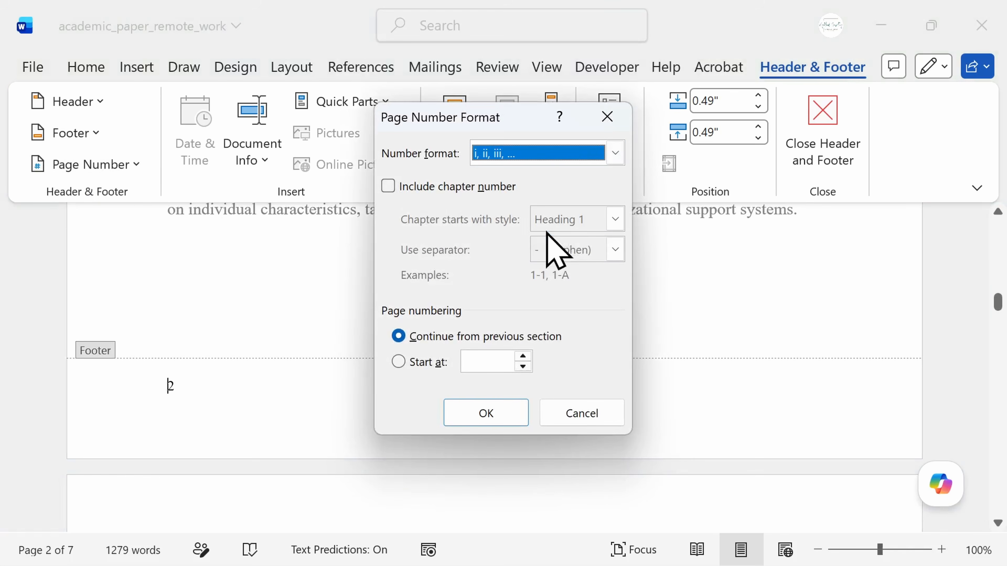
click(462, 414)
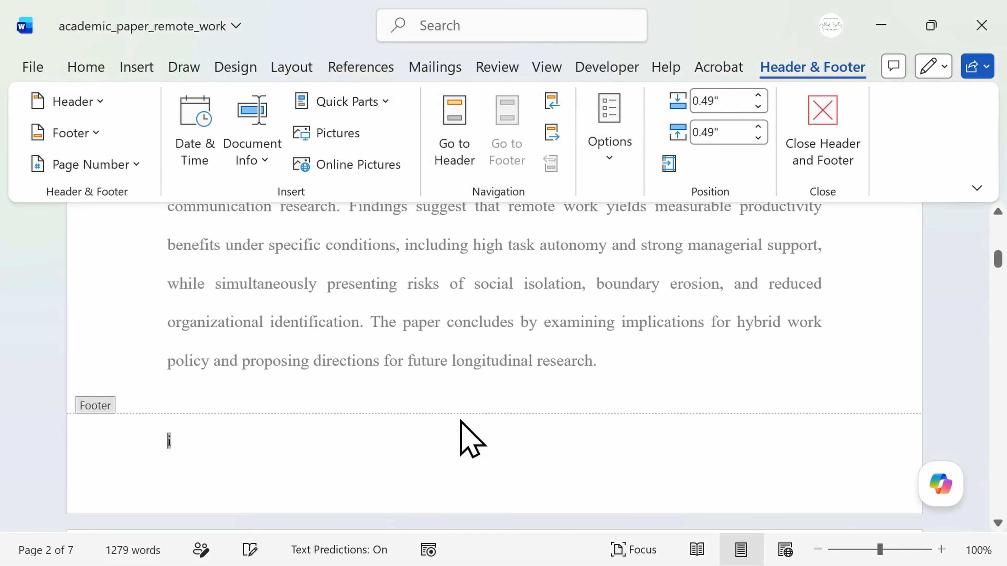
click(630, 449)
scroll(629, 450, down, 1)
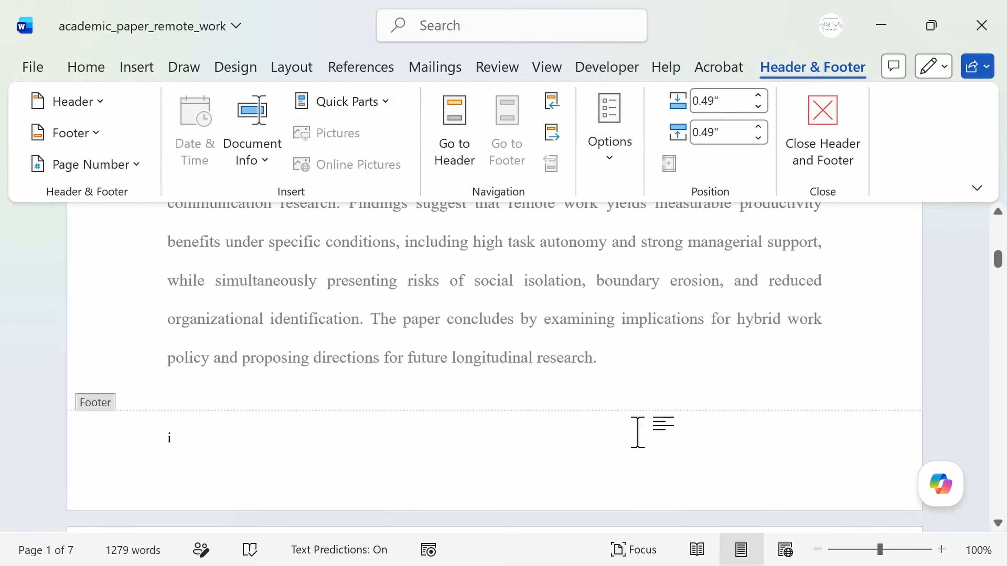
Turn on a different first page for headers and footers, and compare the footers on pages 1 and 2.
drag(998, 265, 1001, 224)
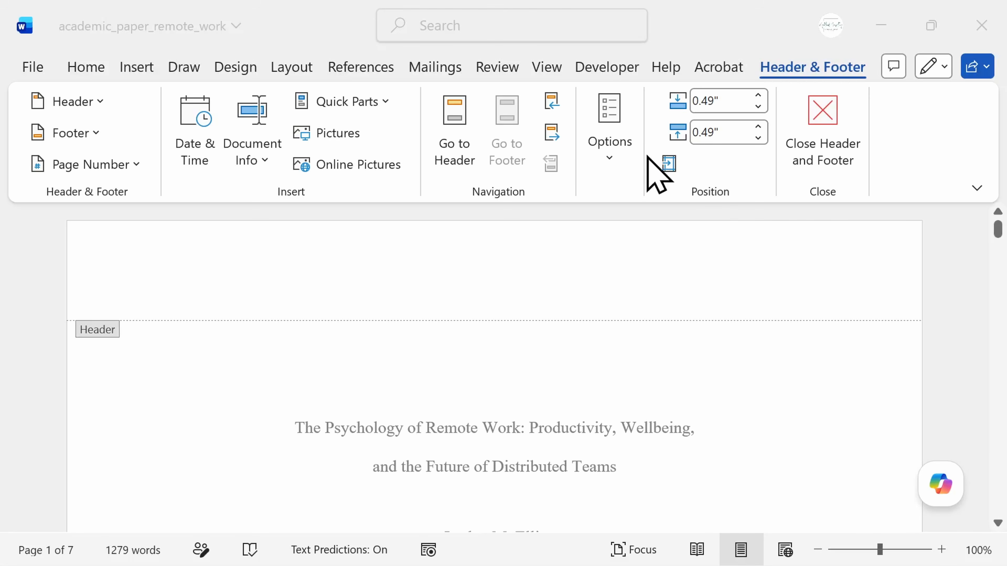
click(609, 158)
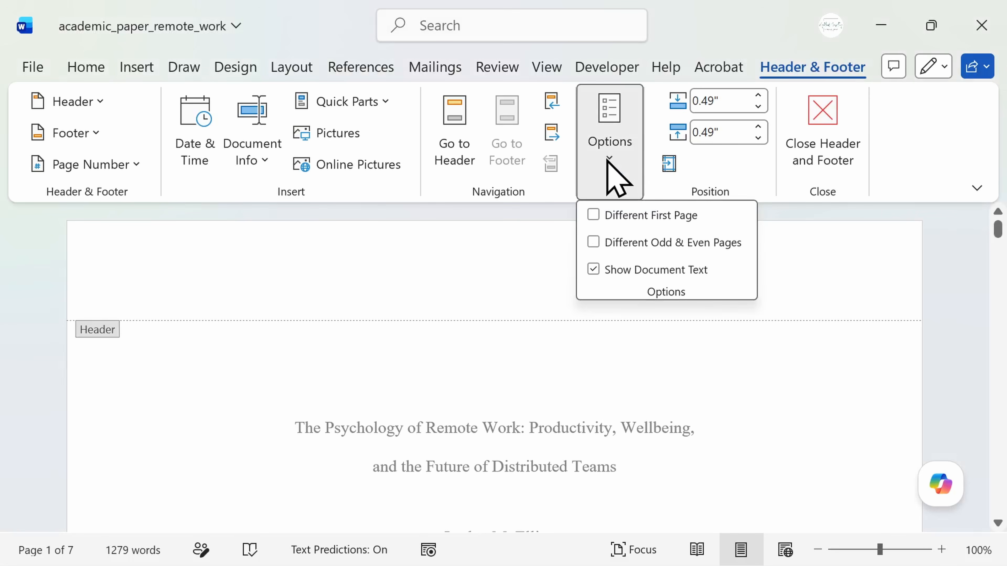
click(593, 215)
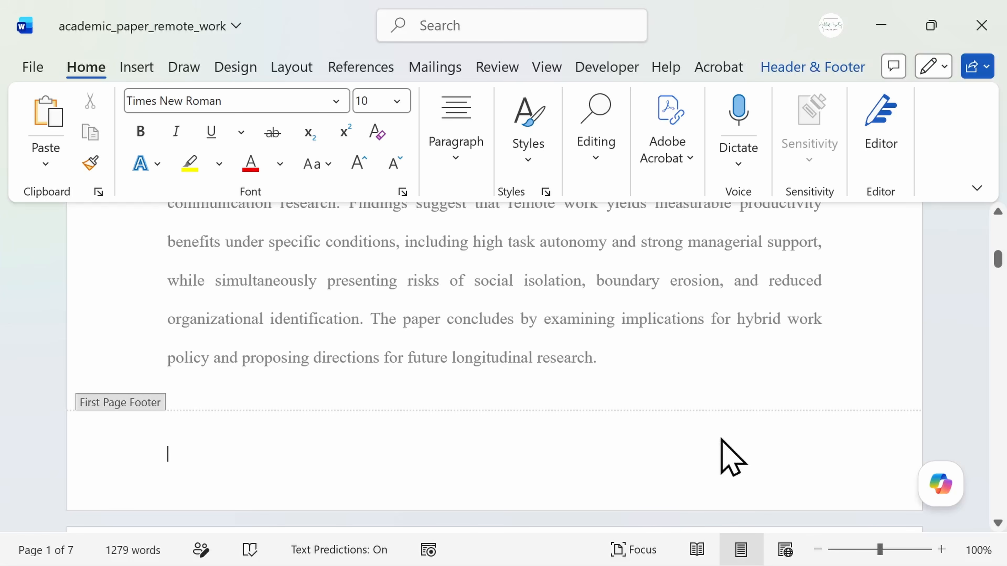
drag(999, 264, 1004, 234)
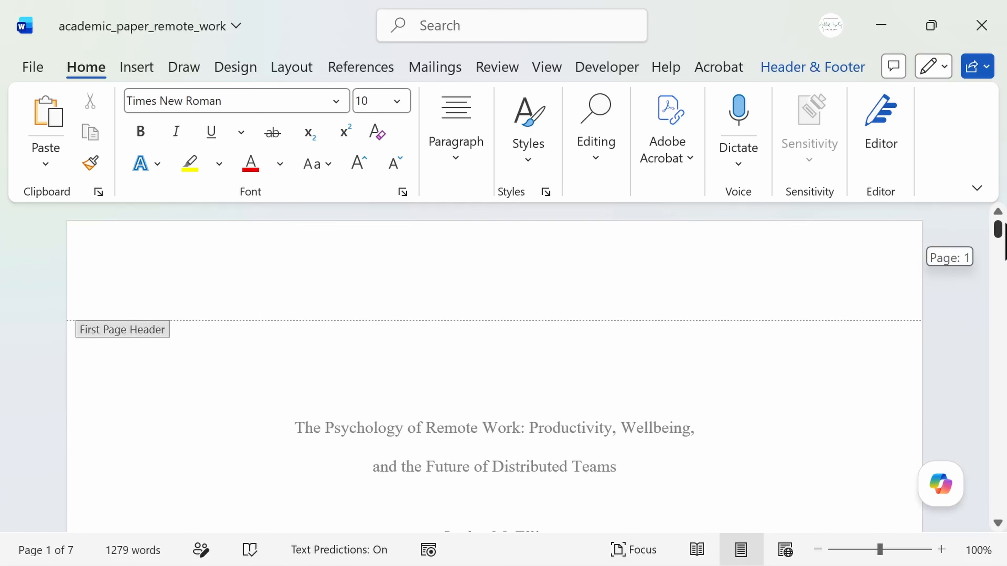
drag(1004, 234, 1004, 269)
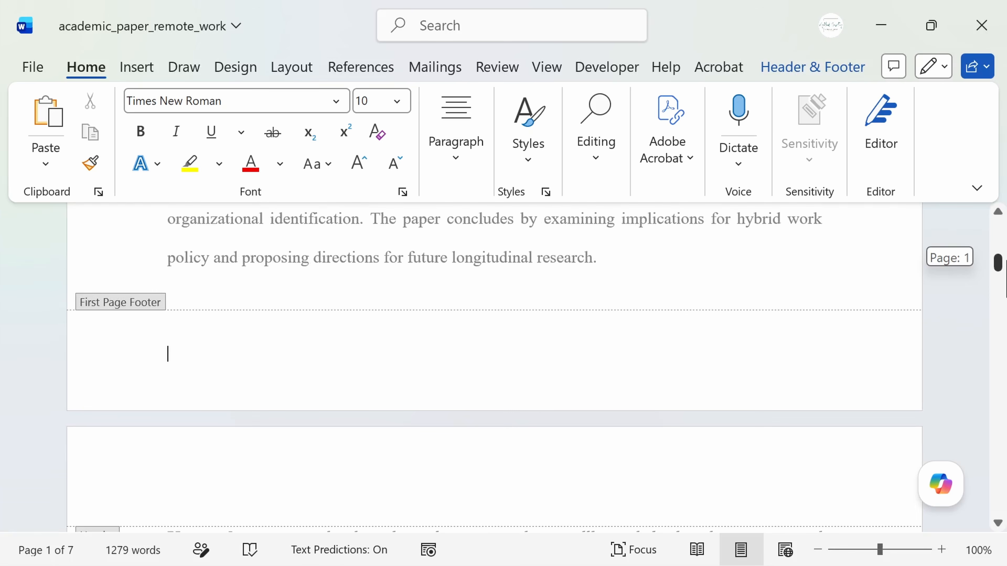
drag(1004, 270, 1003, 306)
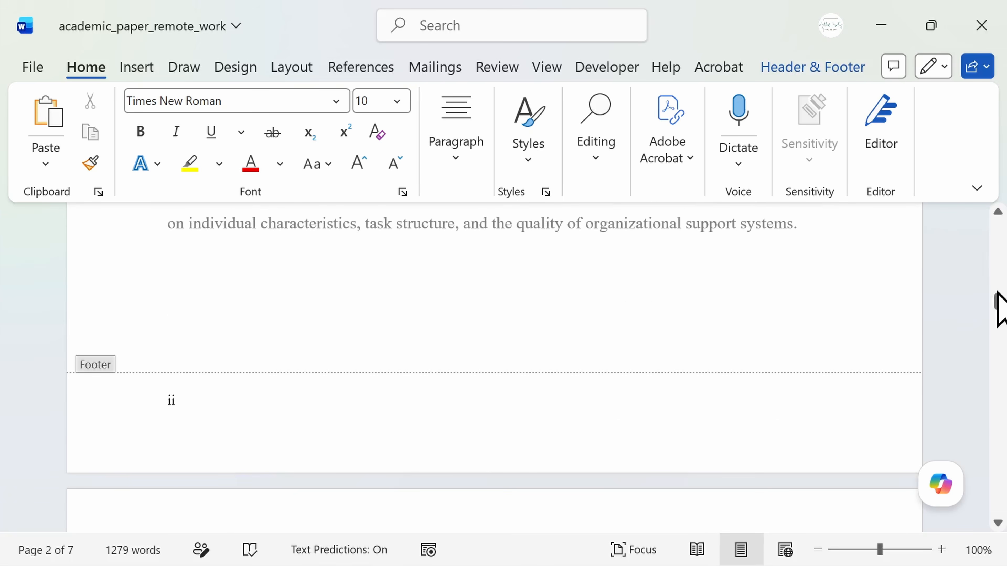
Paste the copied paper title into the page 2 header.
drag(1000, 302, 1006, 240)
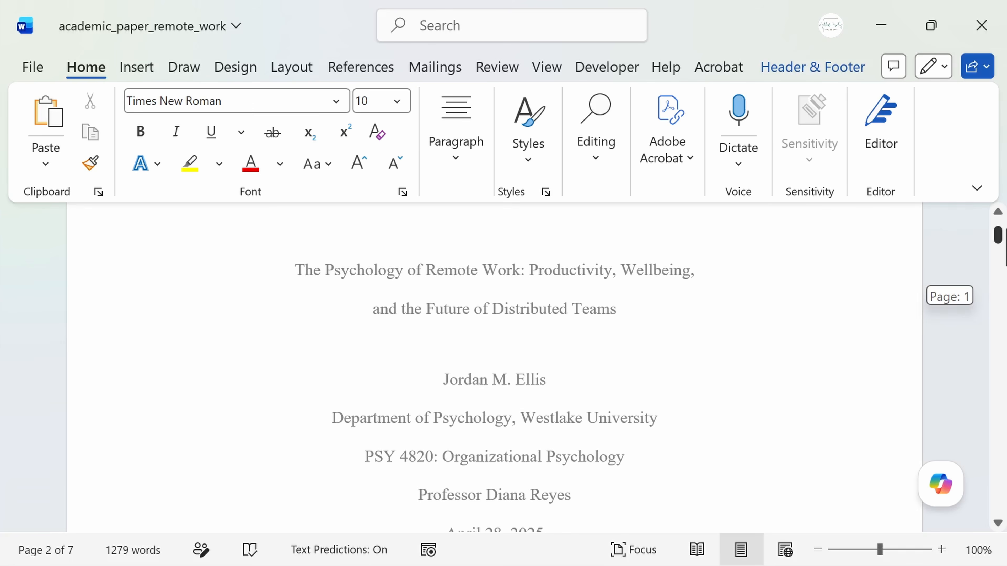
drag(1006, 240, 1006, 264)
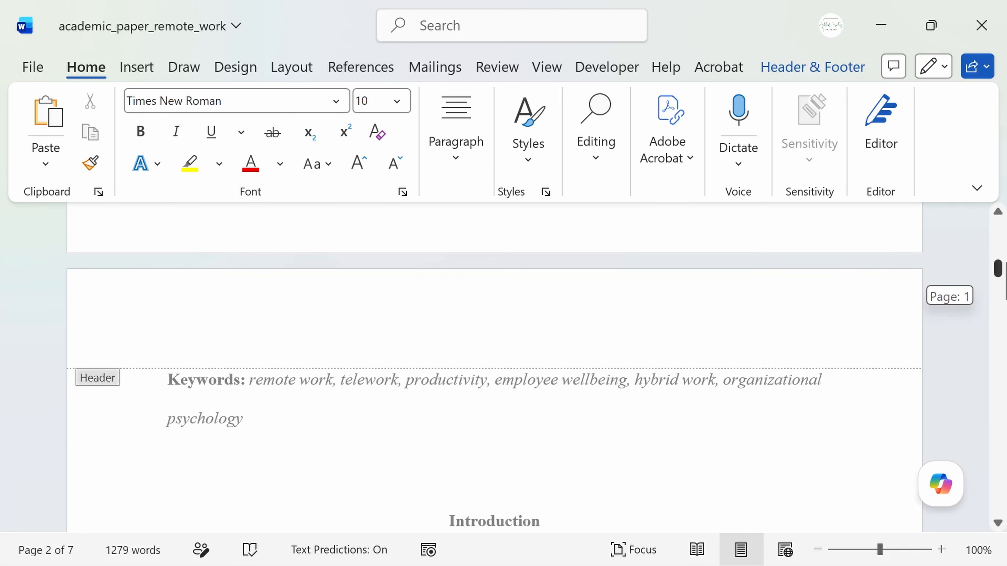
click(769, 326)
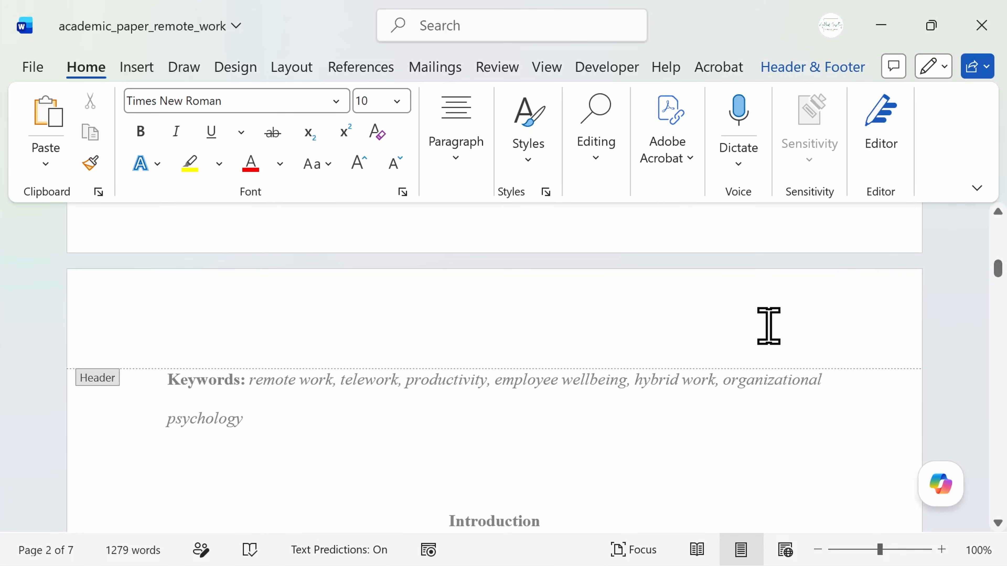
text(The Psychology of Remote Work: Productivity, Wellbeing, and the Future of Distributed Teams)
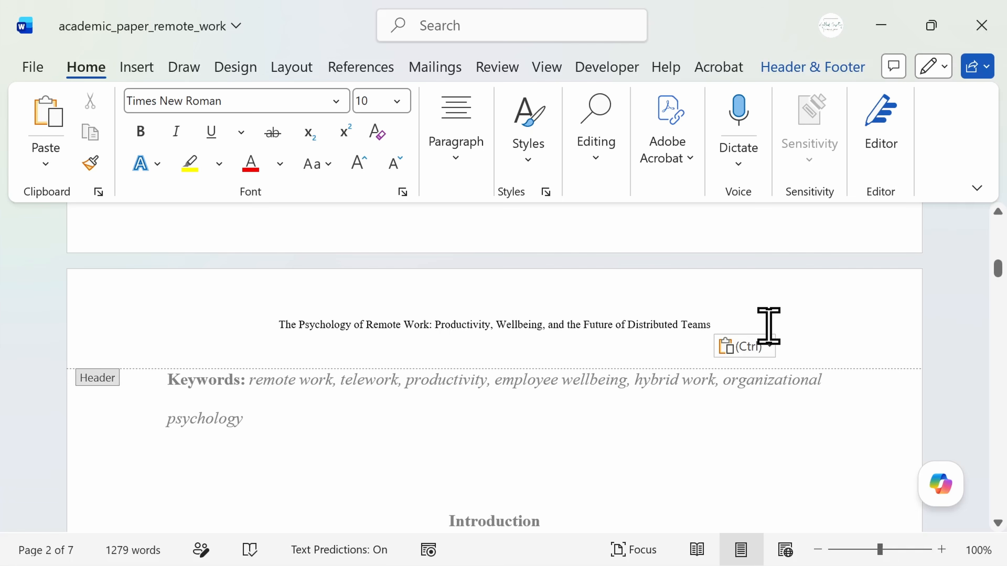
Shift the title in the page 2 header towards the right margin by inserting tabs before it.
click(270, 327)
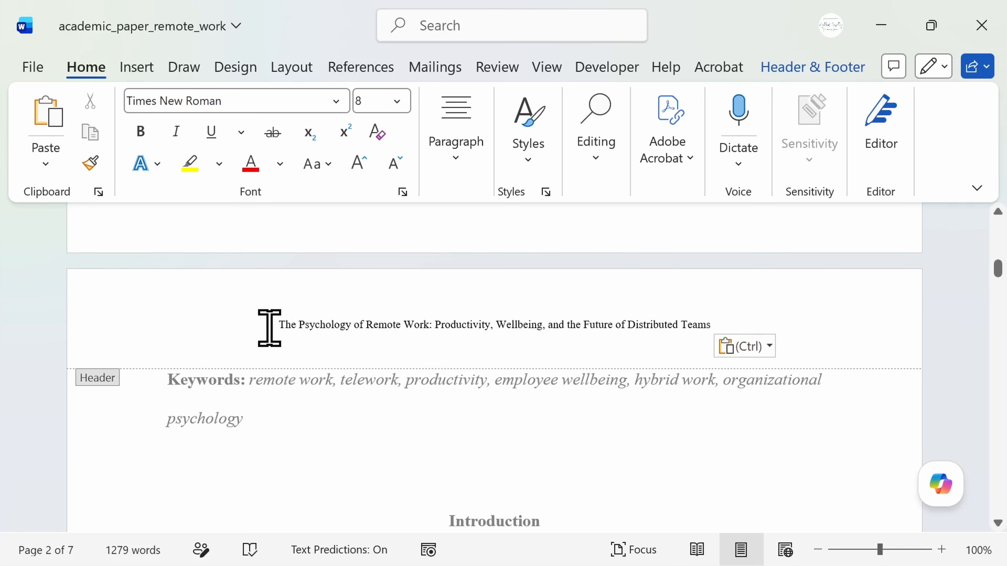
key(Tab)
key(Tab)
key(Tab)
key(Tab)
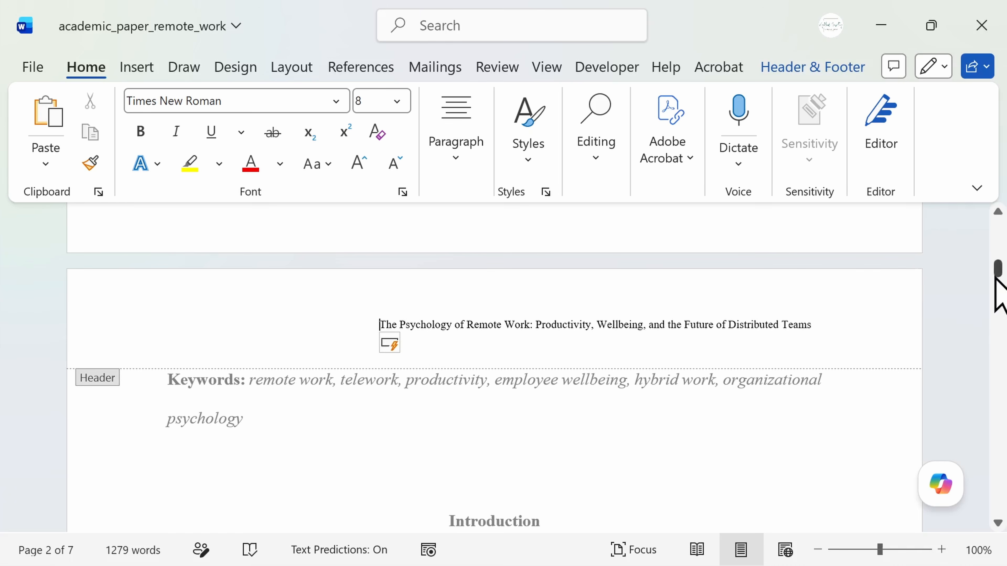
From the first page header, turn on Different Odd & Even Pages.
click(963, 322)
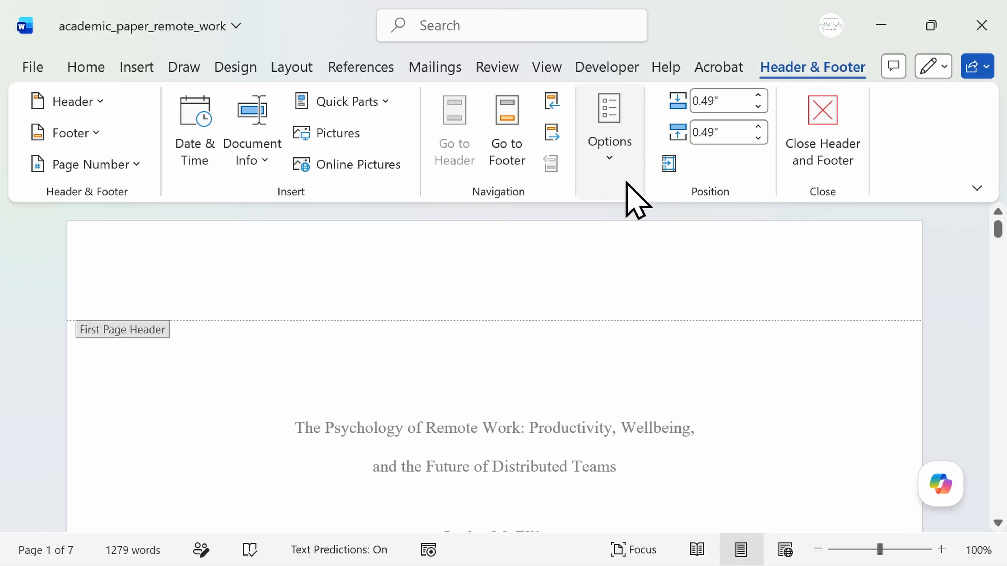
click(625, 173)
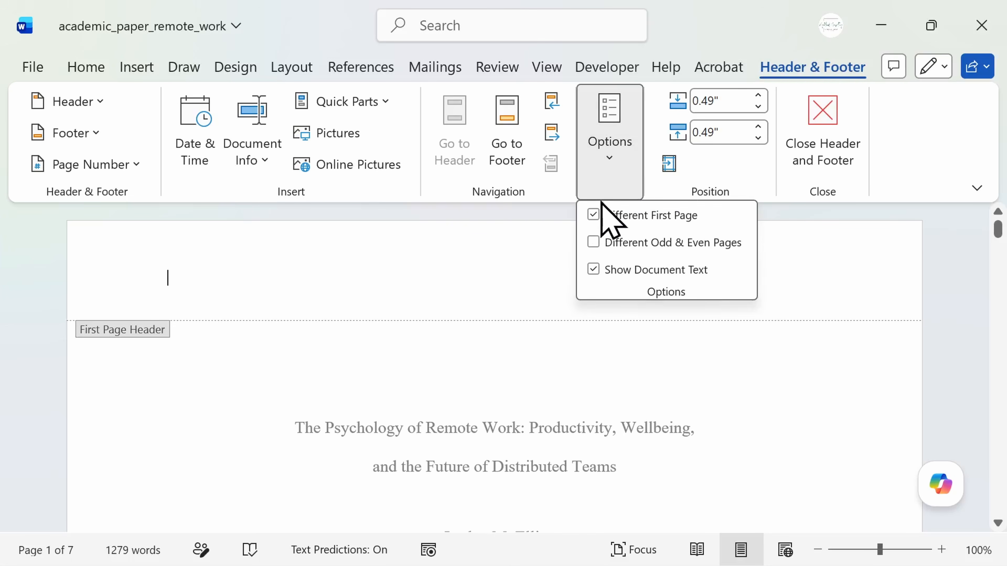
click(594, 242)
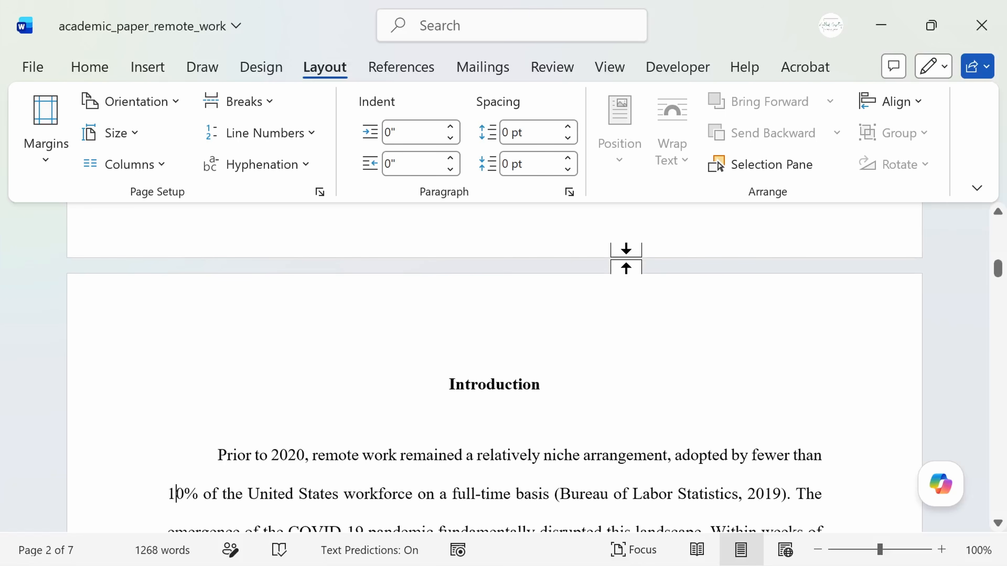
Copy the Introduction heading on page 2 and insert a Next Page section break at the end of page 1.
click(584, 387)
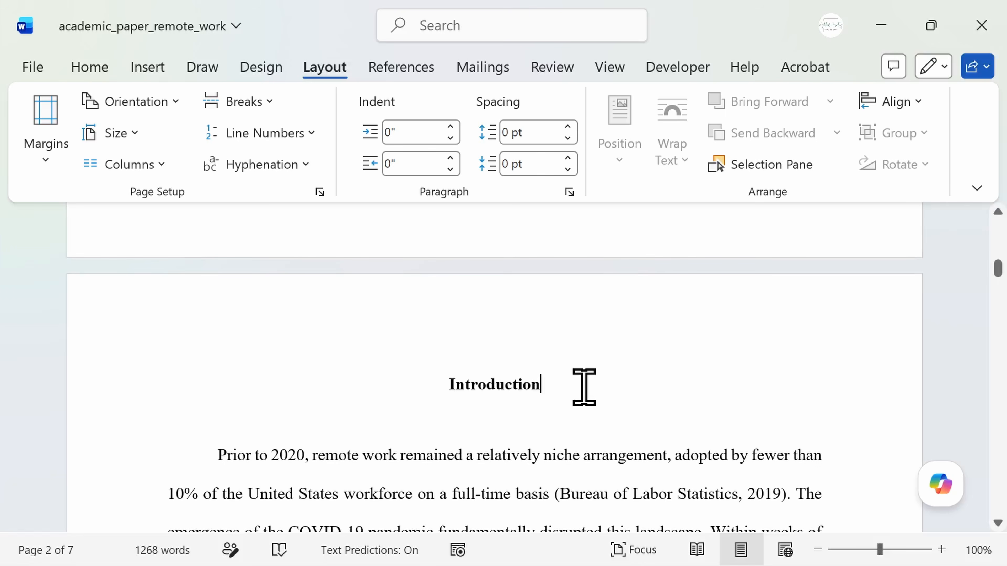
drag(568, 387, 407, 391)
key(ctrl+c)
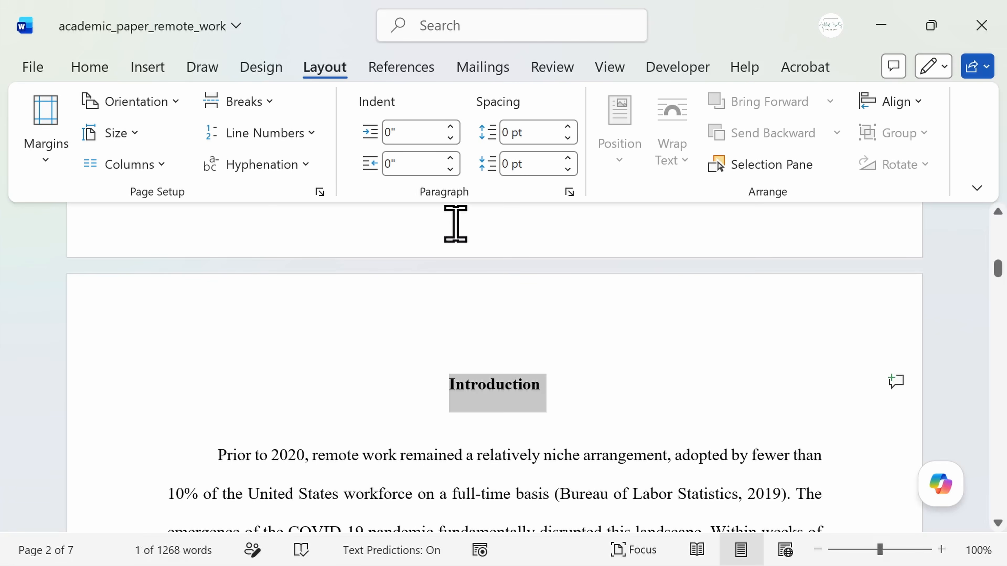
click(461, 231)
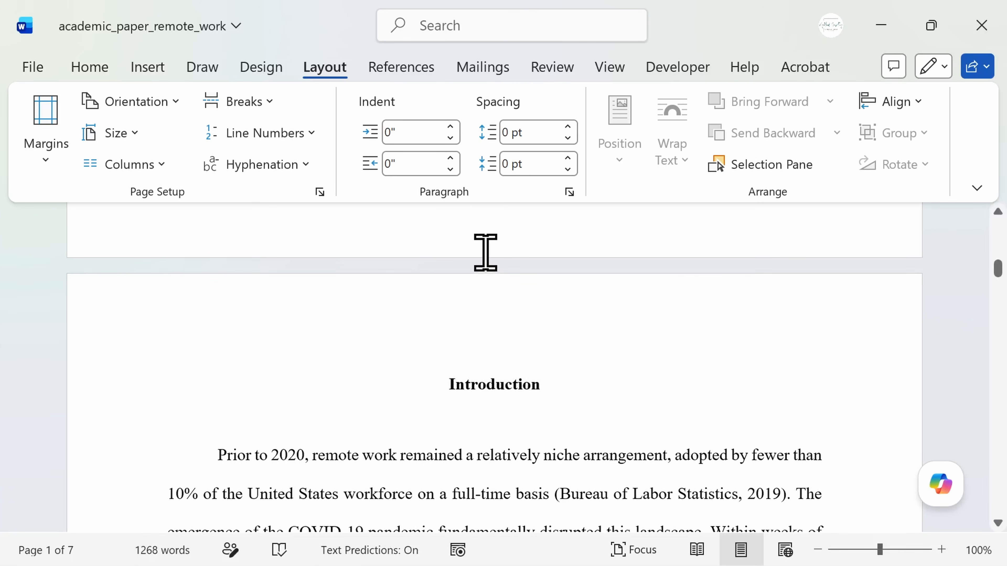
click(270, 106)
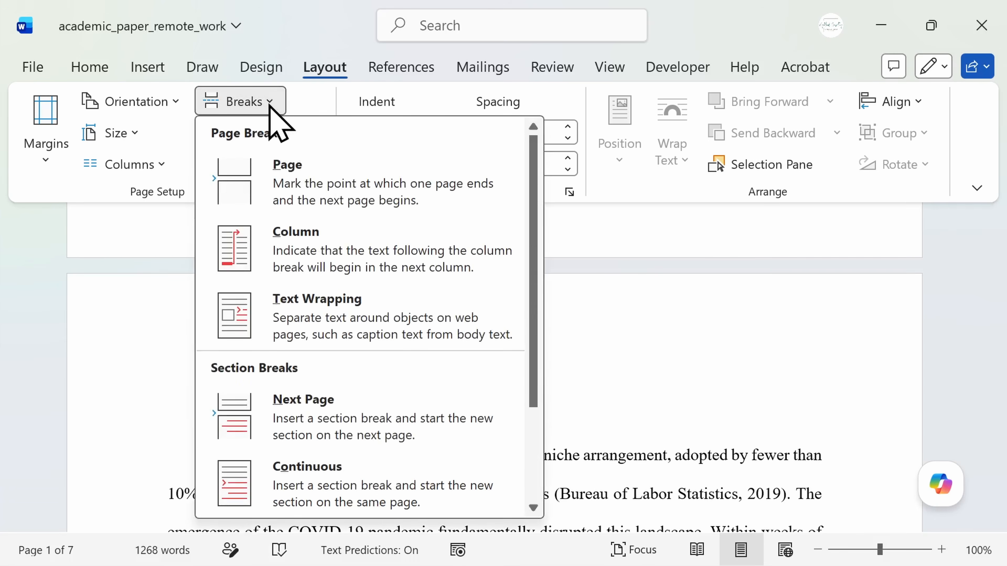
click(397, 426)
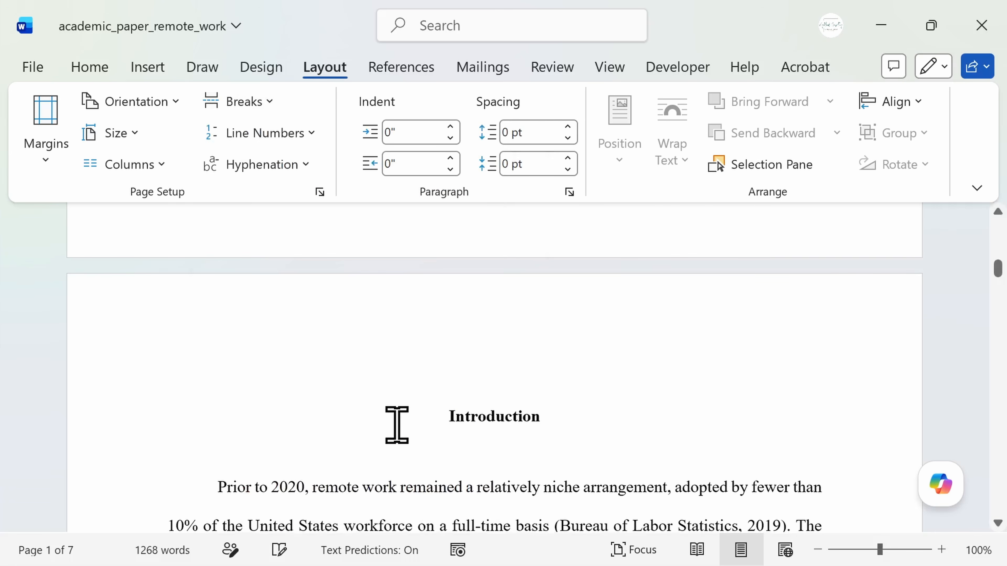
Unlink the Section 2 first page header from the previous section and paste the Introduction heading into it.
double_click(421, 347)
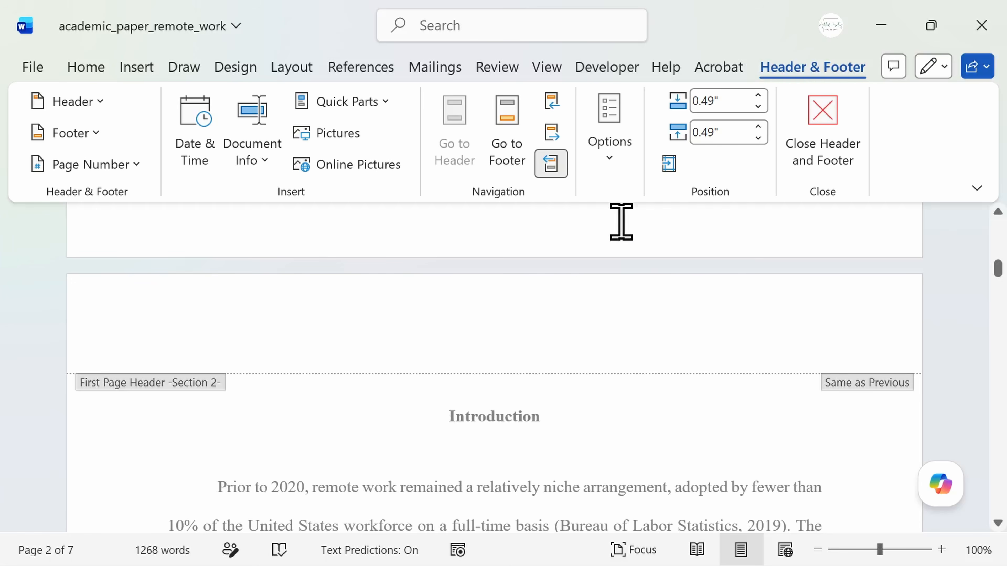
click(550, 167)
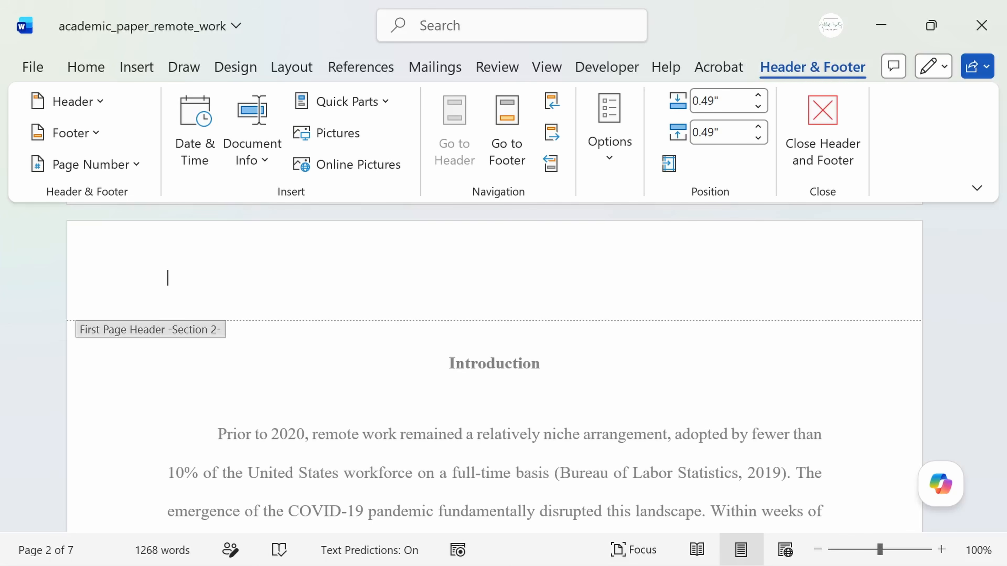
key(ctrl+v)
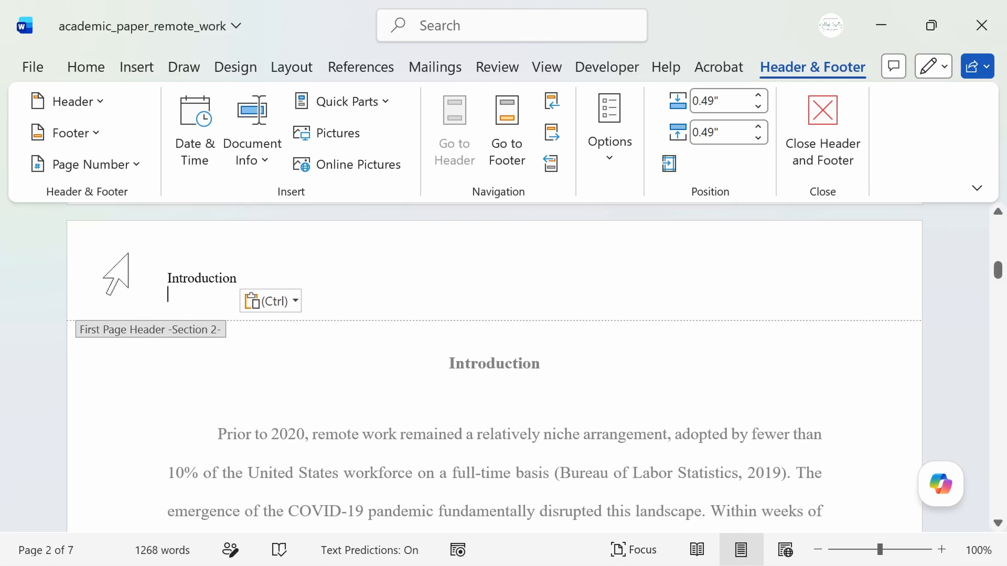
Open the Section 3 header on page 3, go to its first page footer and unlink it from the previous section.
double_click(224, 437)
scroll(551, 253, down, 10)
scroll(551, 253, down, 10)
double_click(597, 325)
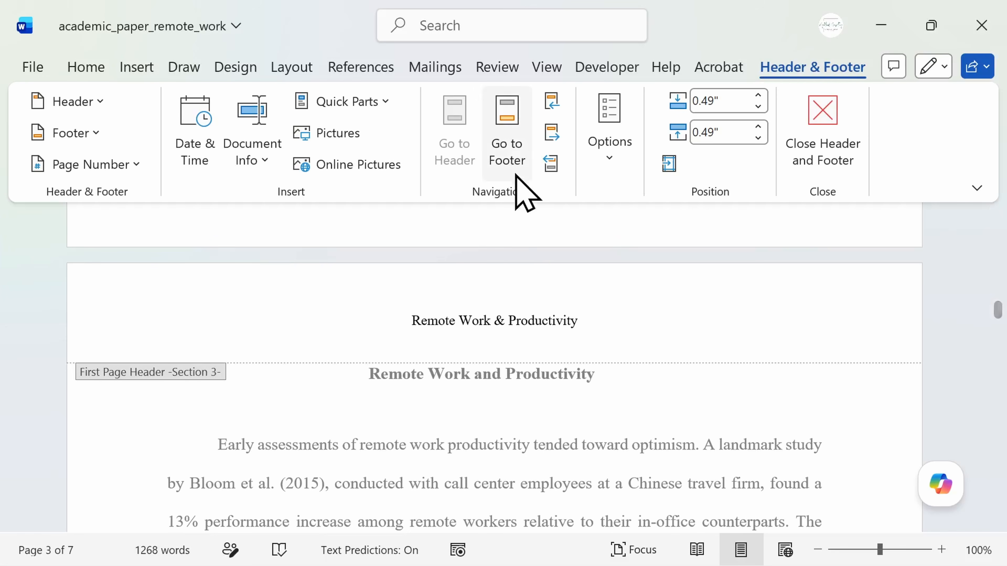
click(516, 154)
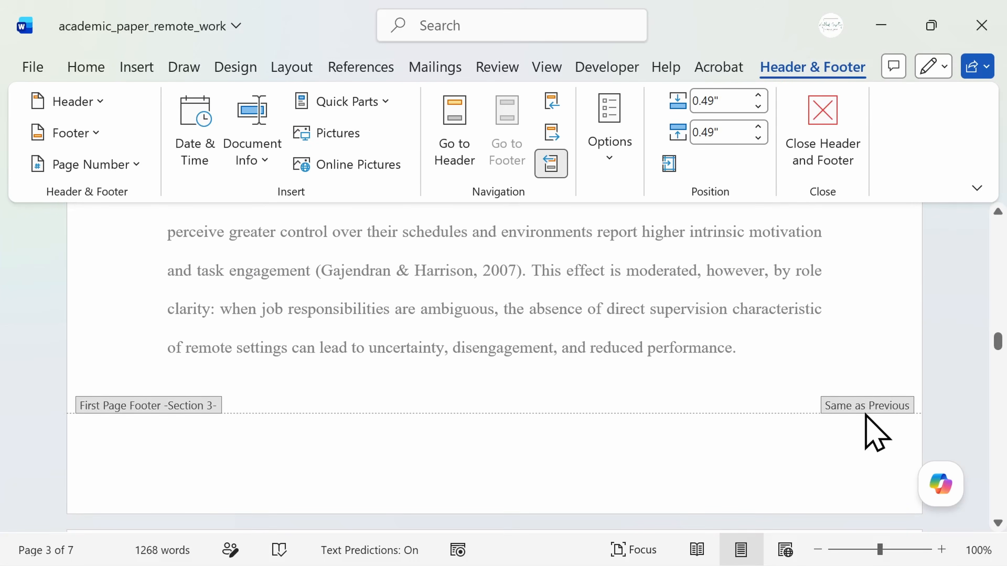
click(552, 163)
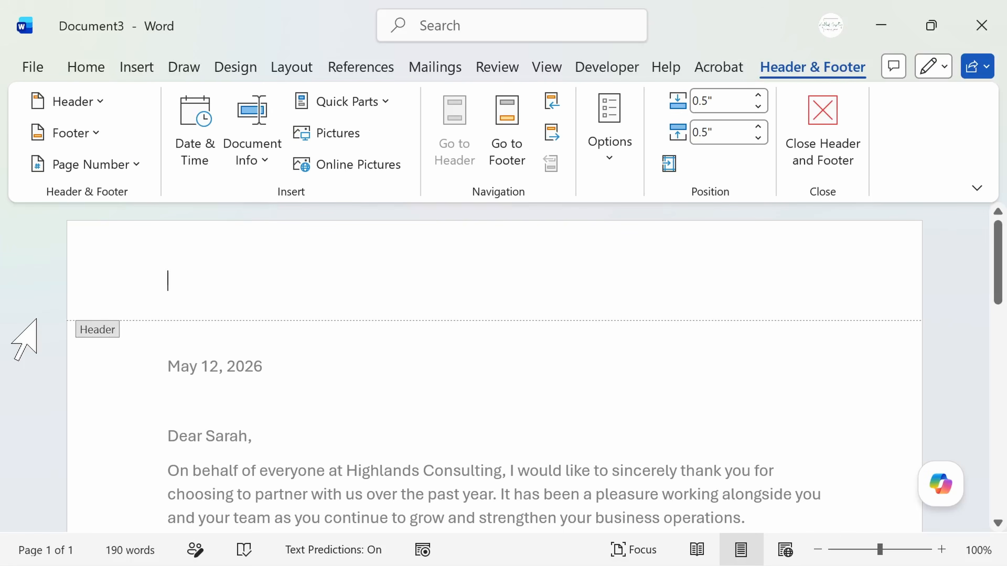
In the header of Document3, insert the Highlands Consulting logo picture and shrink it to 0.95" by 0.95".
click(143, 68)
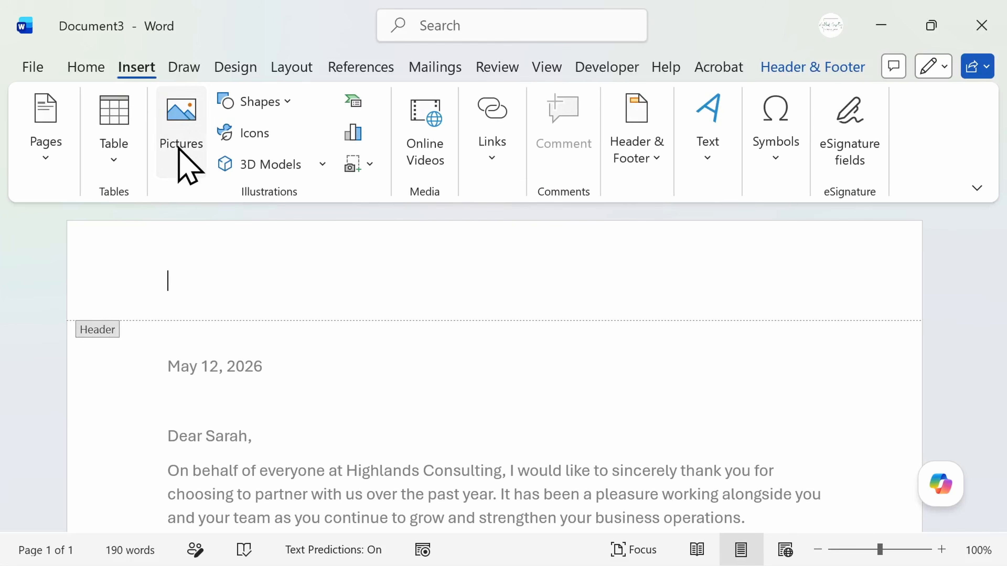
click(180, 157)
click(272, 232)
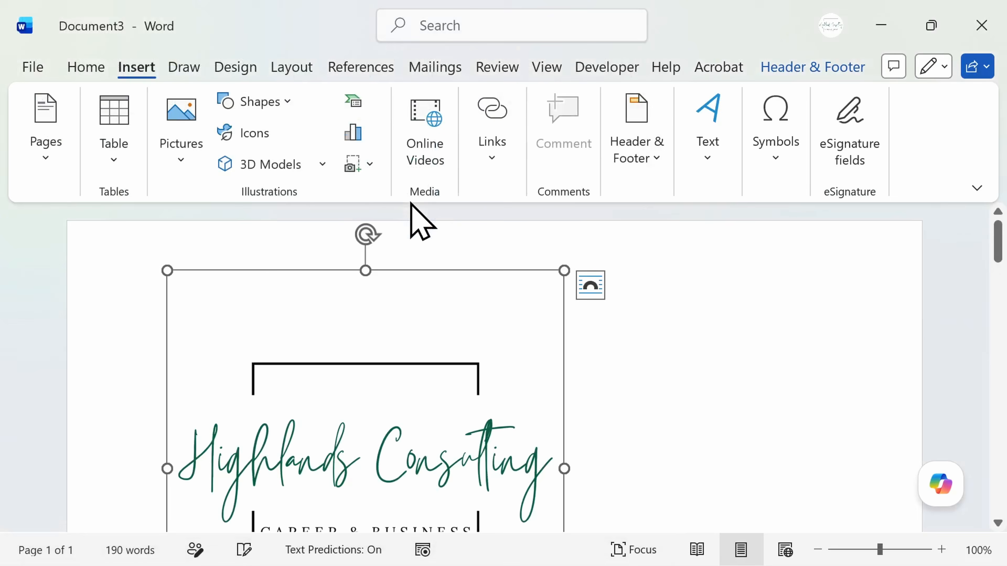
drag(167, 270, 250, 366)
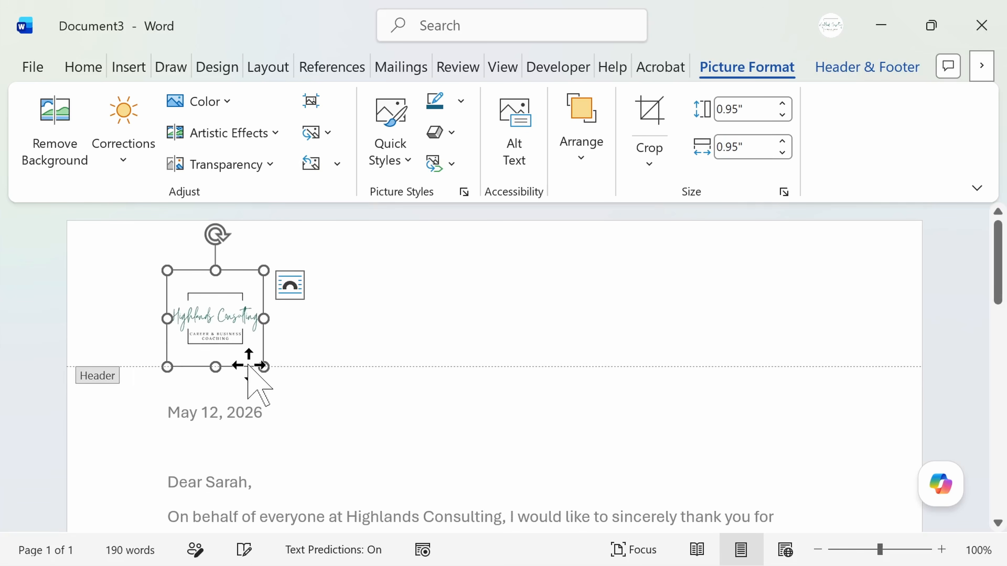
Centre the logo in the header, and right-align it instead.
click(130, 322)
click(160, 324)
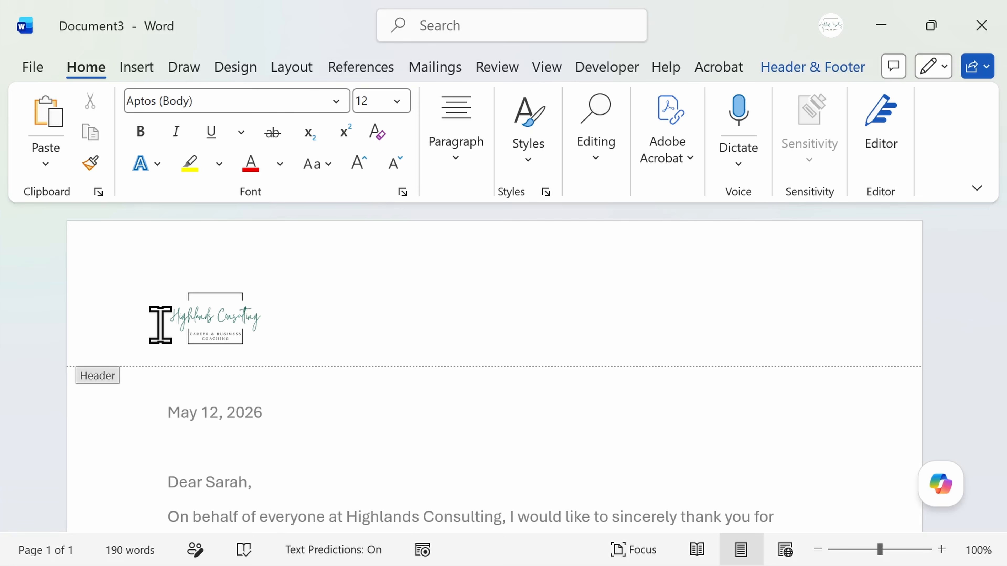
key(ctrl+e)
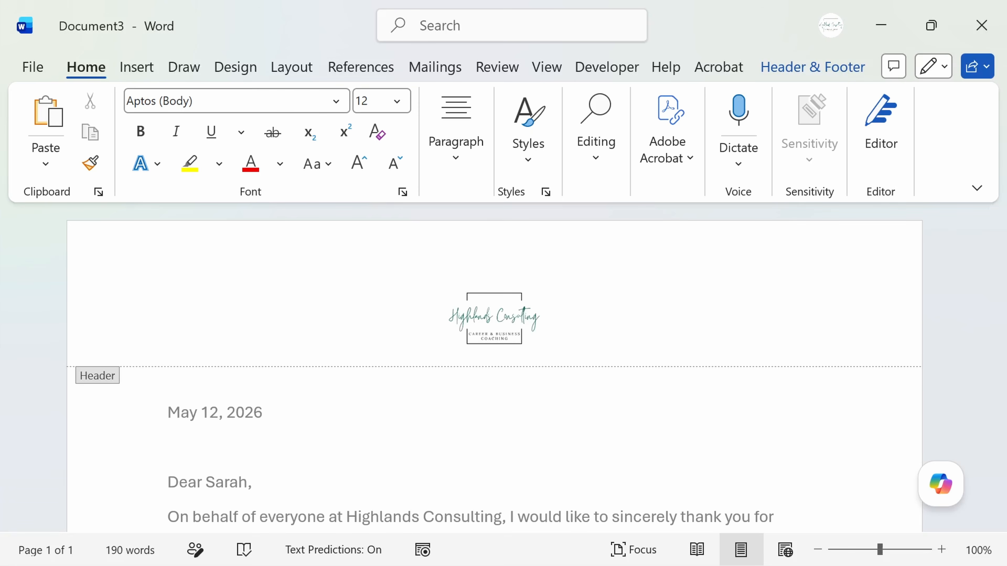
key(ctrl+r)
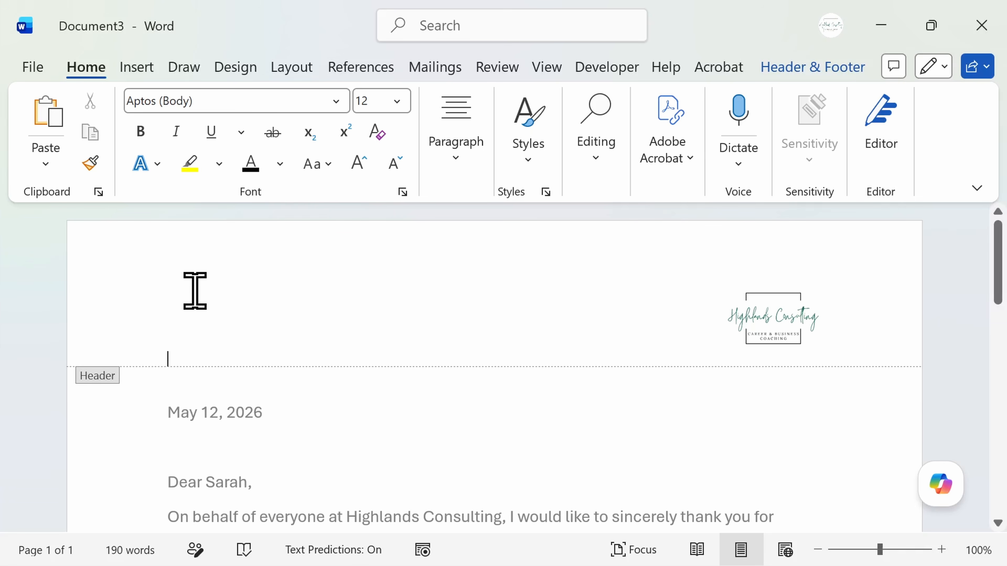
Set the header logo's text wrapping to Through and return to the letter's body text.
click(780, 326)
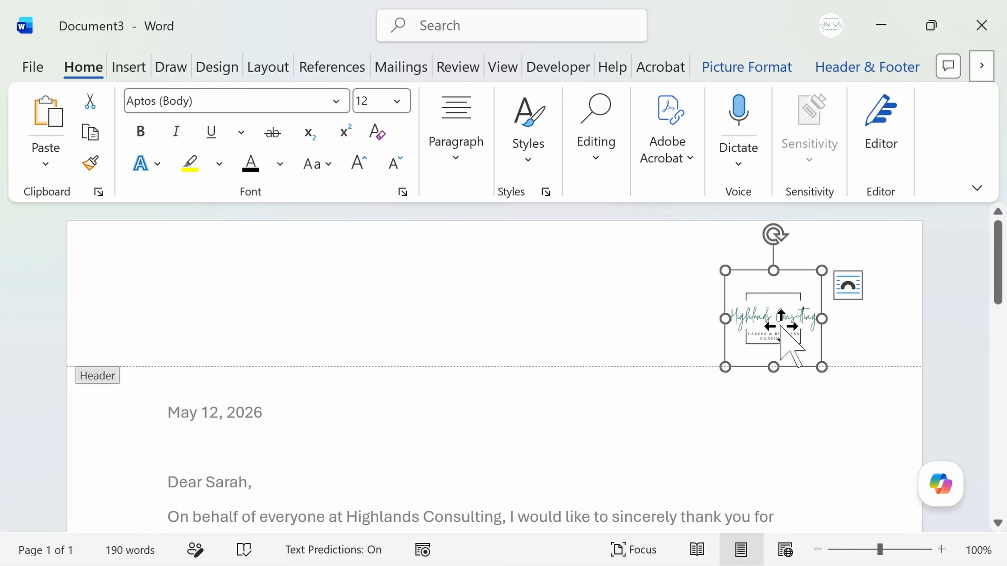
click(843, 296)
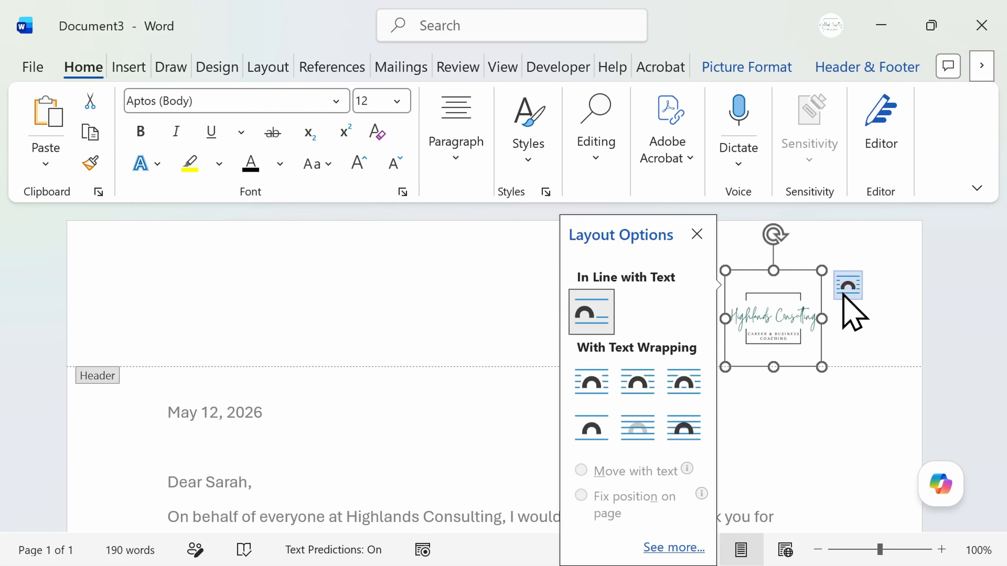
click(696, 388)
double_click(805, 412)
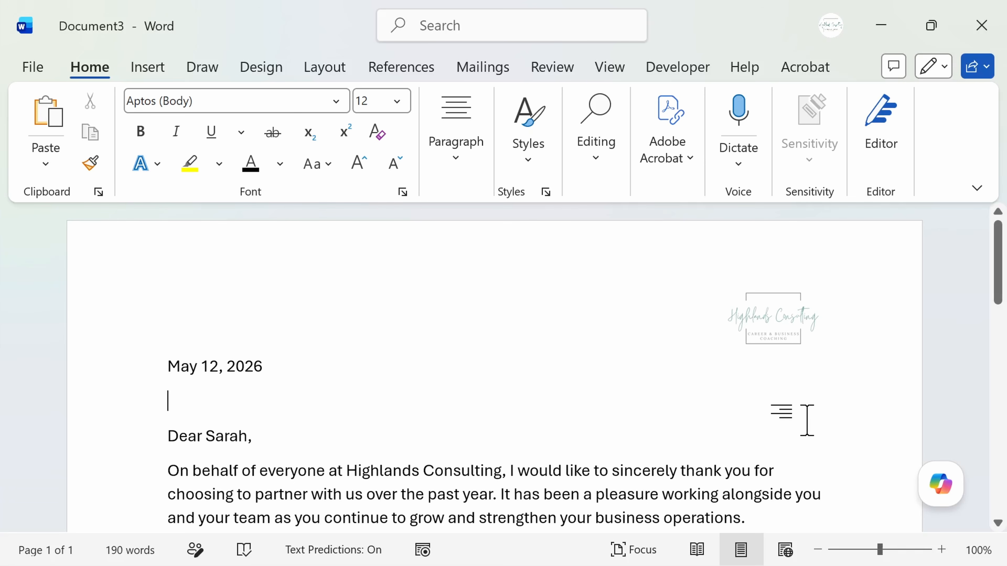
Open the letter's header and paste the Highlands Consulting name and company address at its left margin, and select the company name line.
double_click(471, 291)
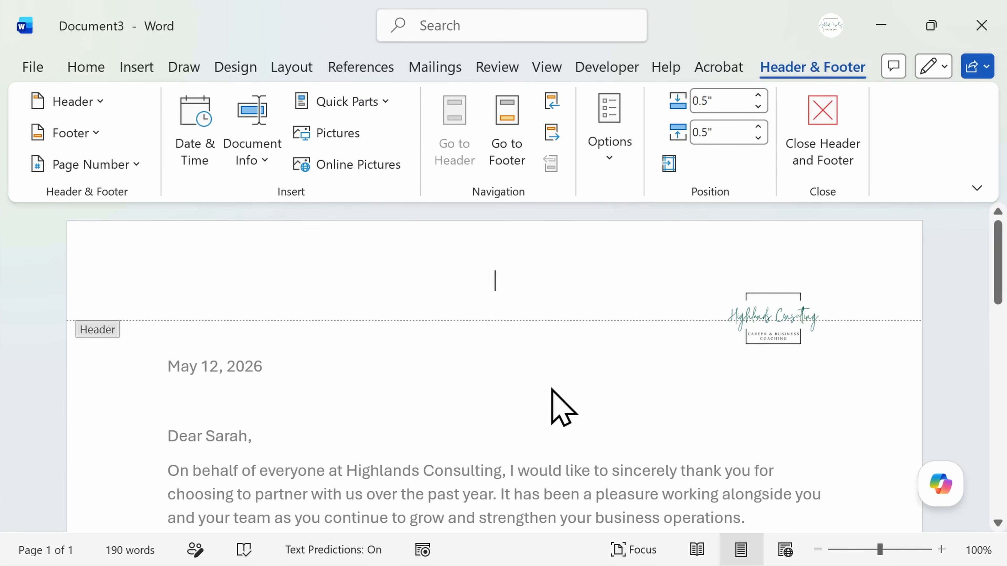
click(158, 280)
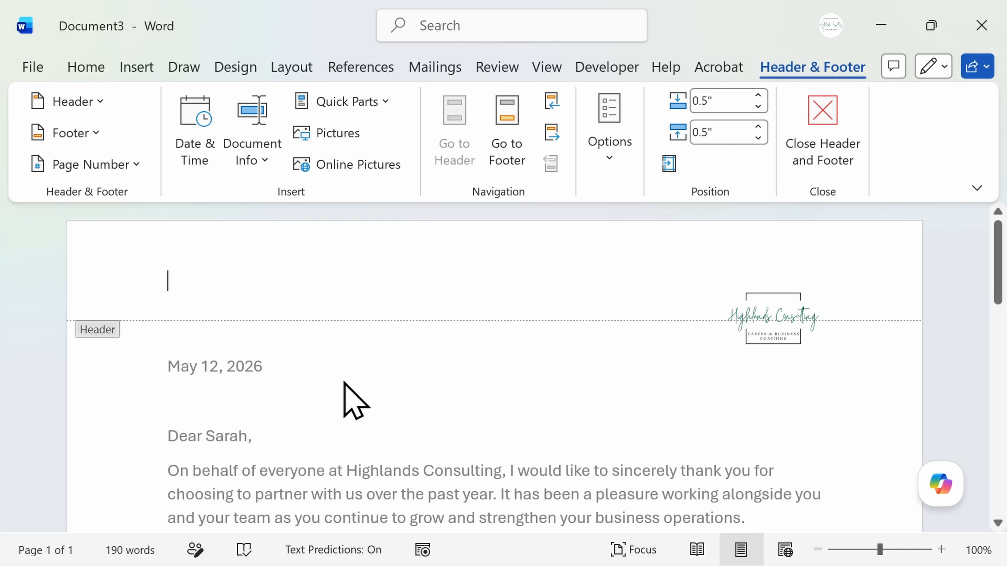
text(Highlands Consulting 1234 Highlands Drive Seattle, WA 12345)
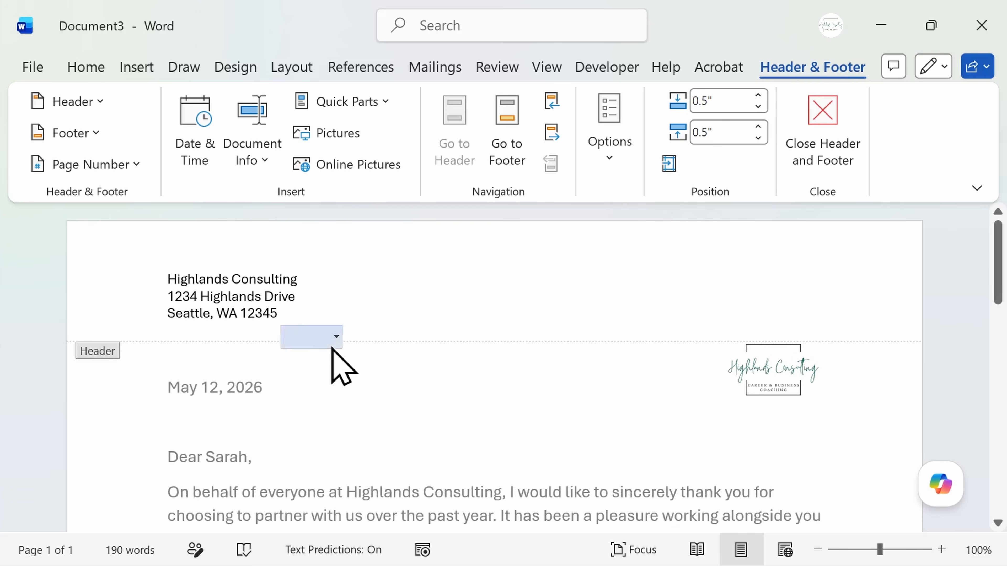
drag(308, 282, 155, 277)
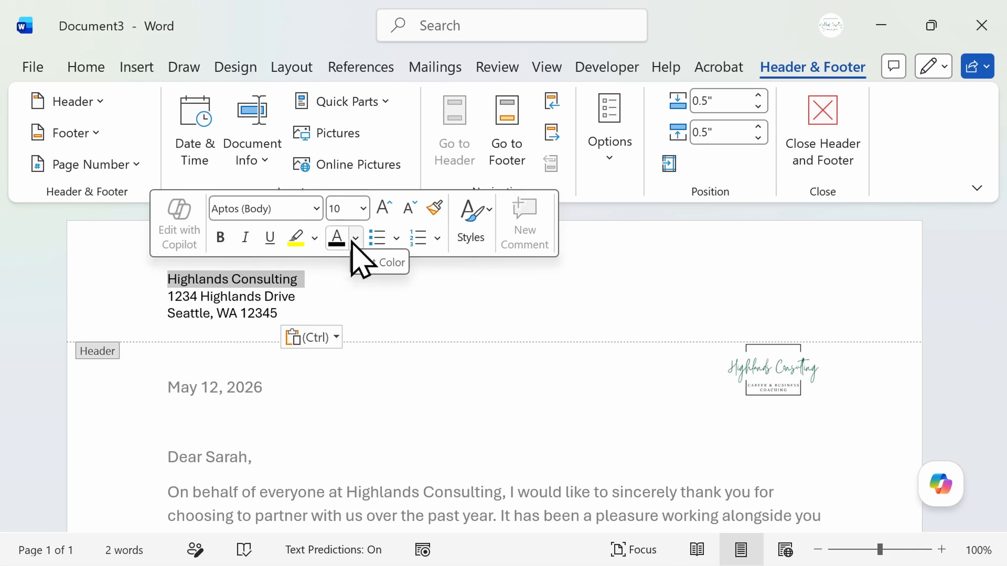
Move the header logo up so it sits level with the company address block, and return to the empty header line.
click(764, 367)
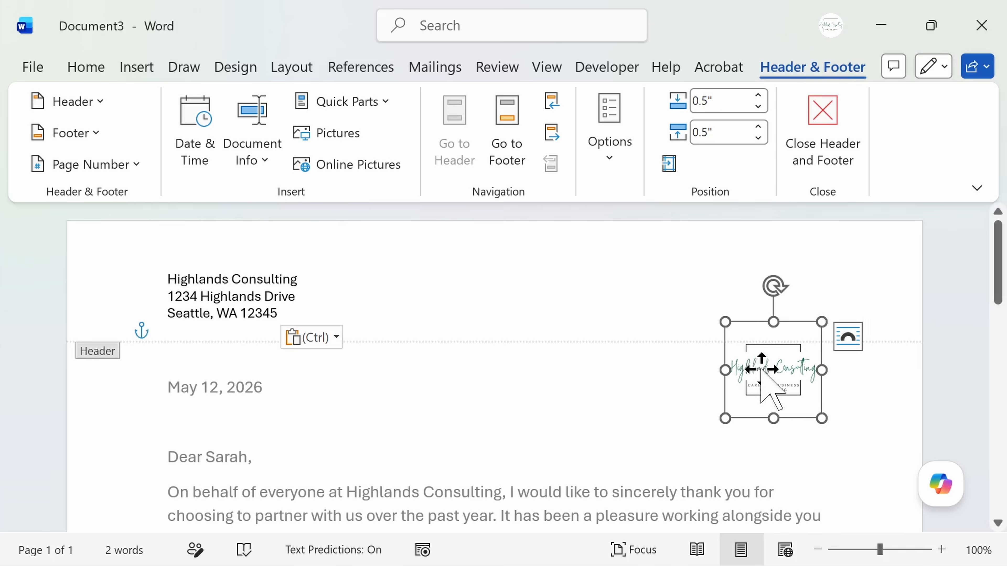
drag(769, 379, 768, 293)
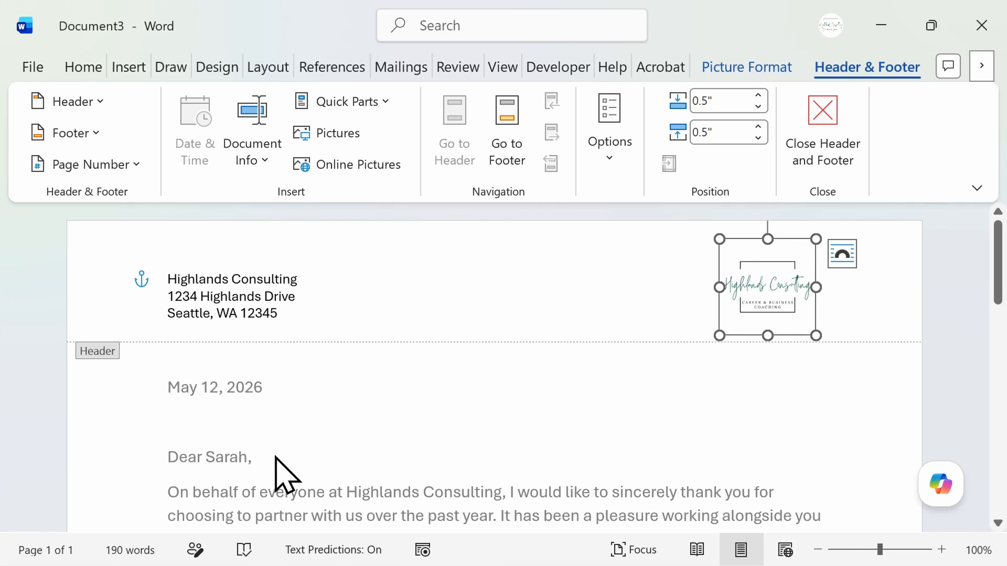
click(245, 329)
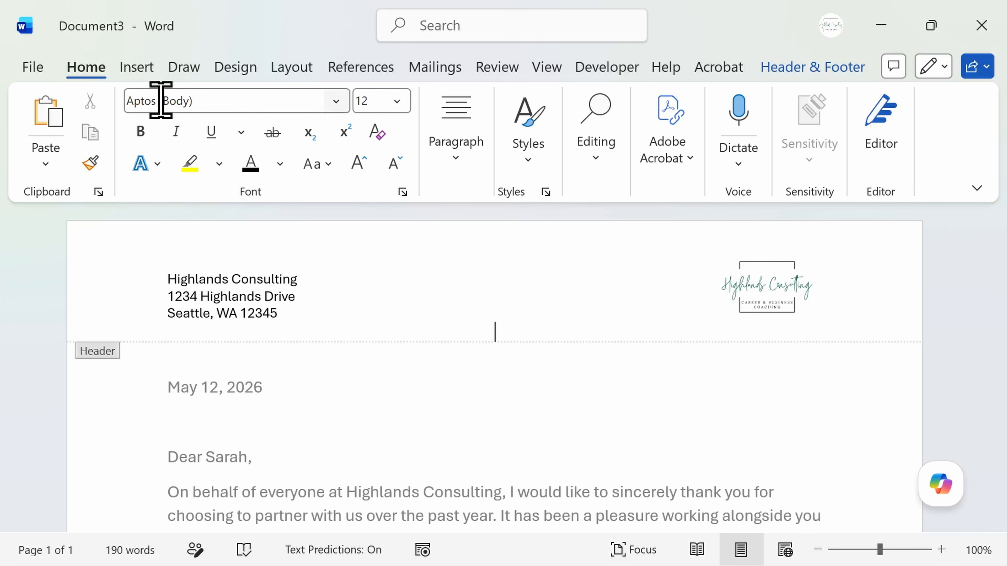
Draw a straight horizontal line across the header below the address, extending past both text margins, and give it the black line style.
click(150, 75)
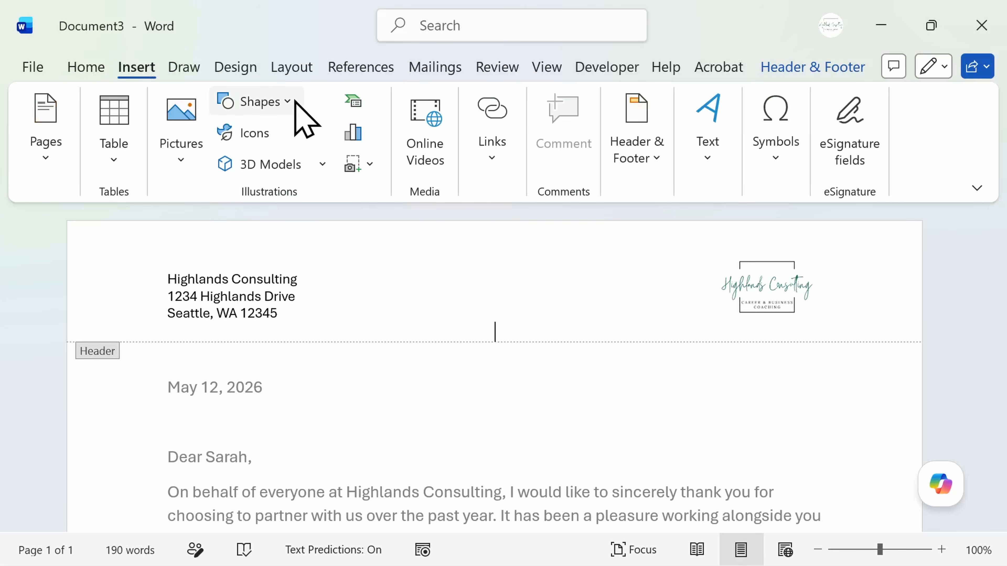
click(292, 102)
click(229, 249)
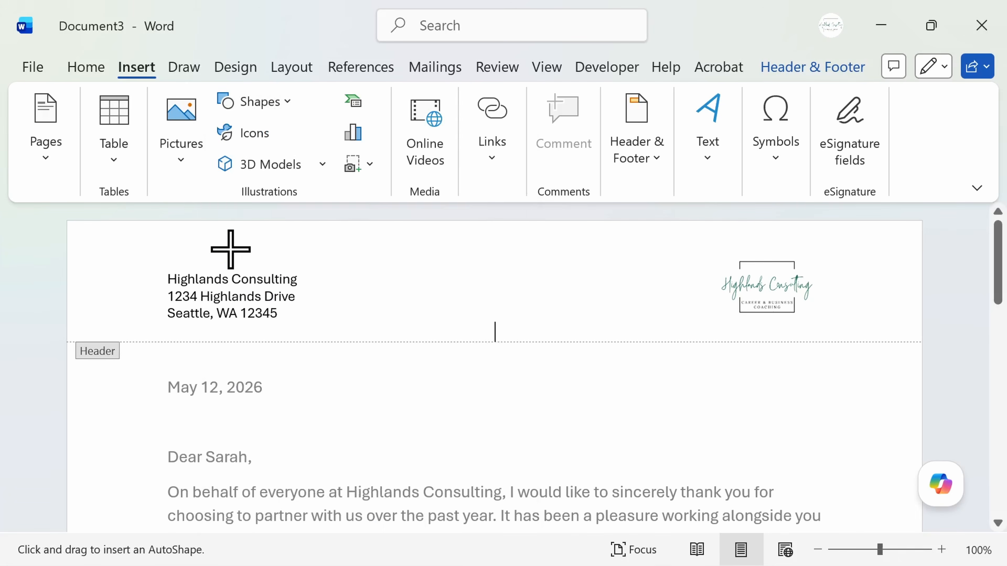
mouse_move(137, 331)
mouse_down()
mouse_move(564, 342)
mouse_move(859, 334)
mouse_up()
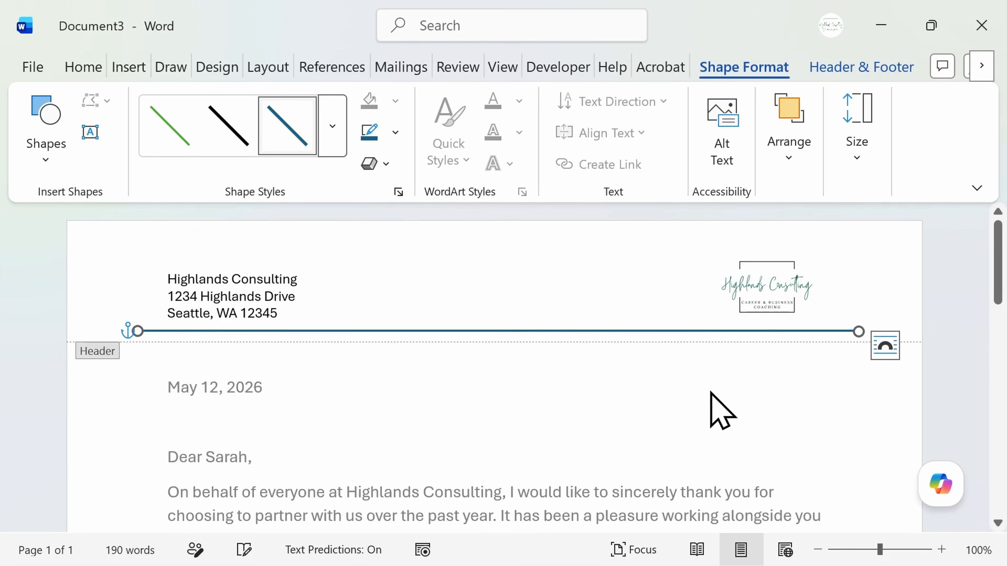
click(240, 144)
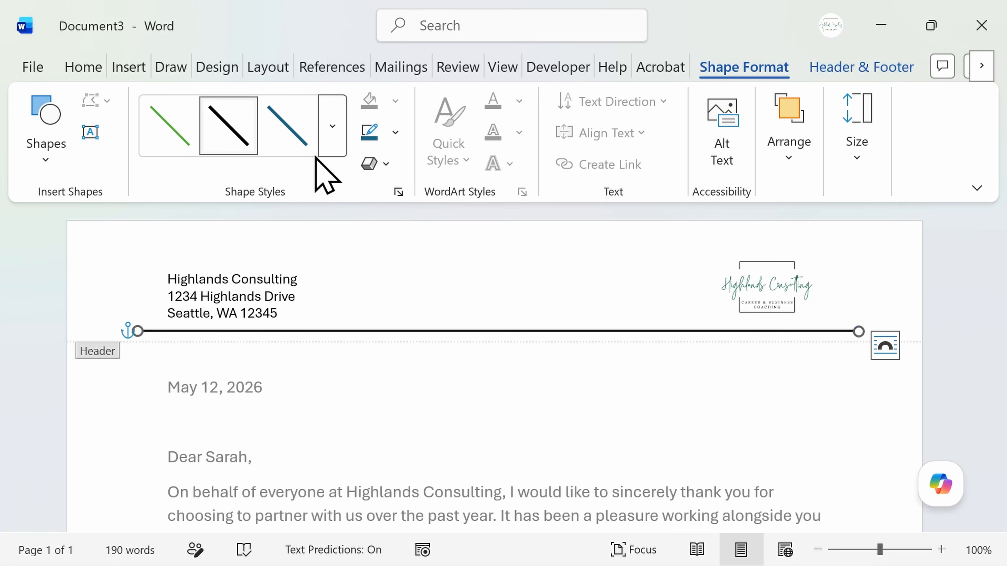
Add a blank line after the last address line in the header to lower the black line, and return to the letter's body.
click(396, 313)
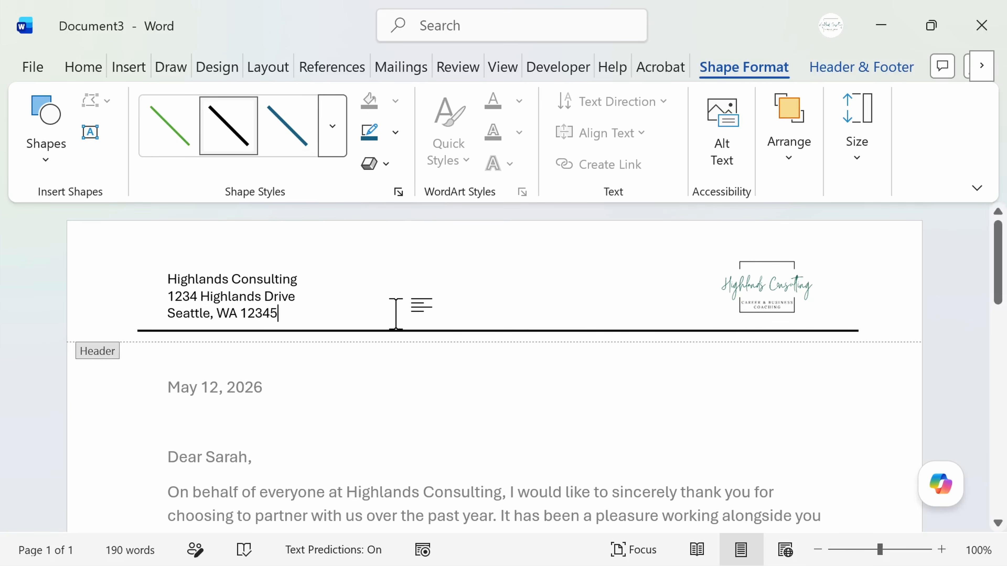
key(Return)
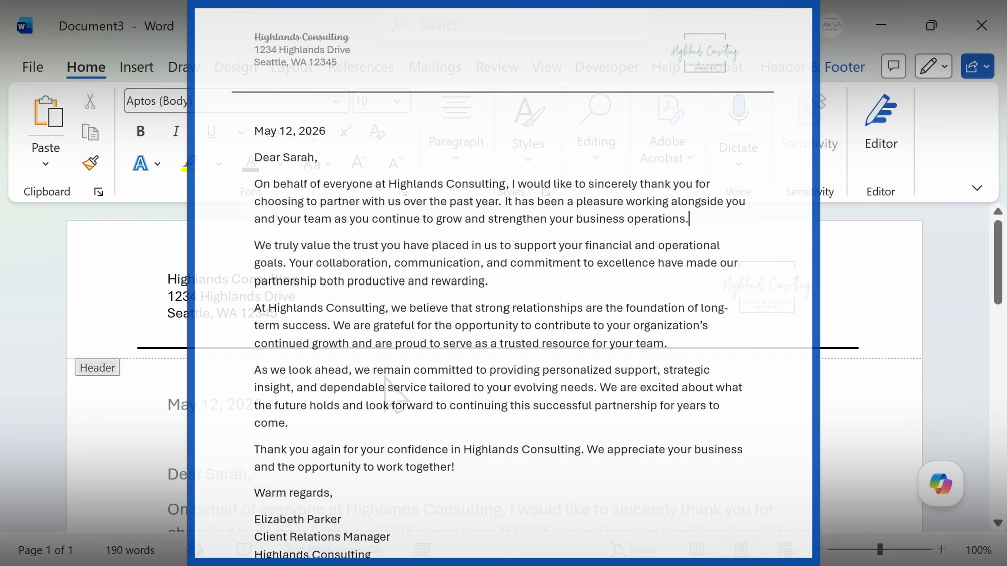
double_click(387, 378)
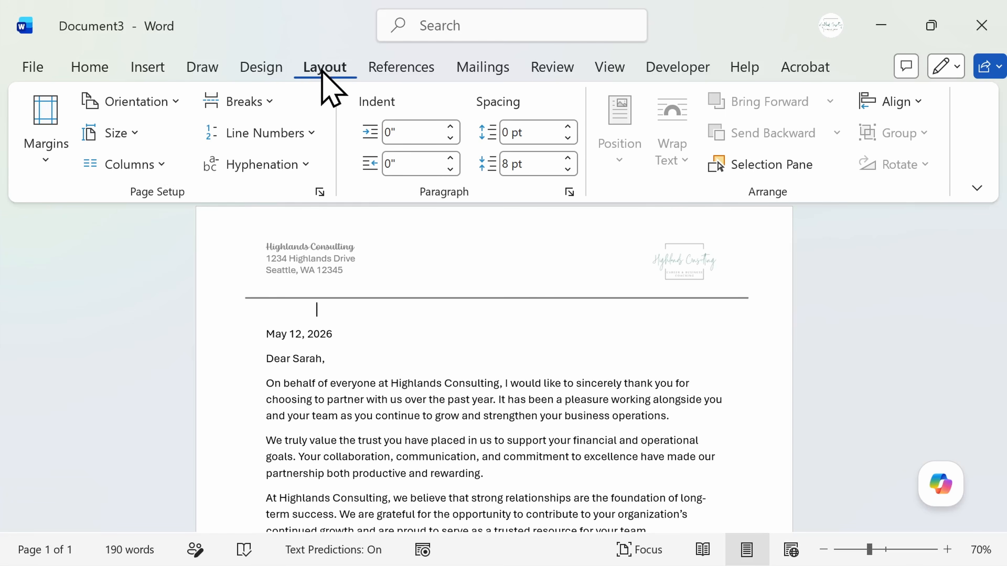
Open the Page Setup layout options for headers and footers by way of the custom margin settings.
click(48, 162)
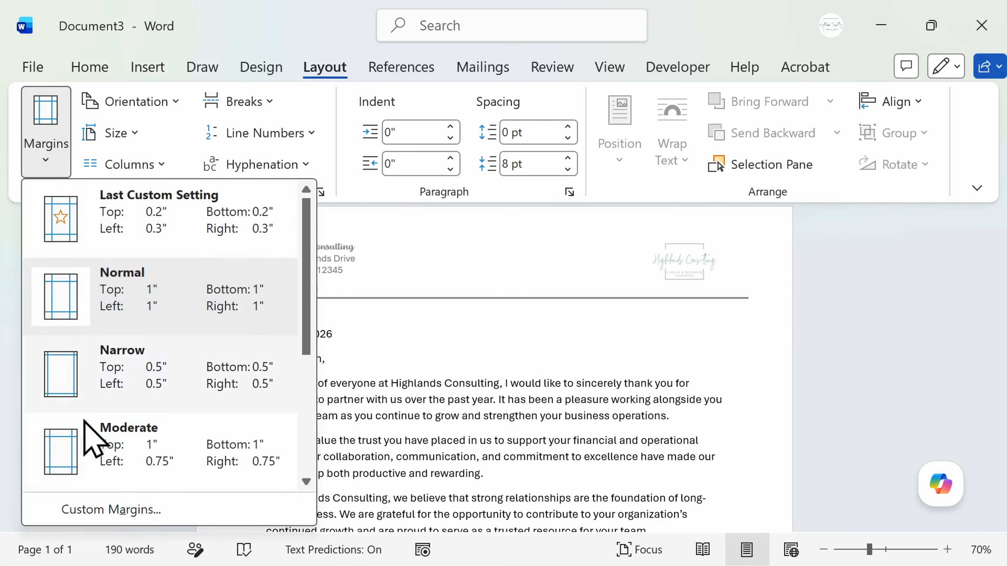
click(135, 509)
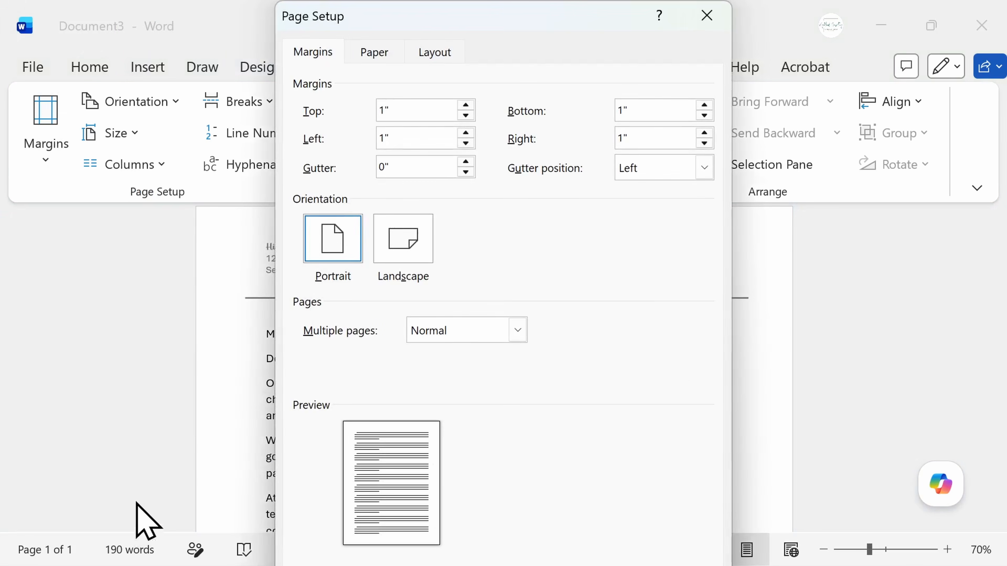
click(451, 55)
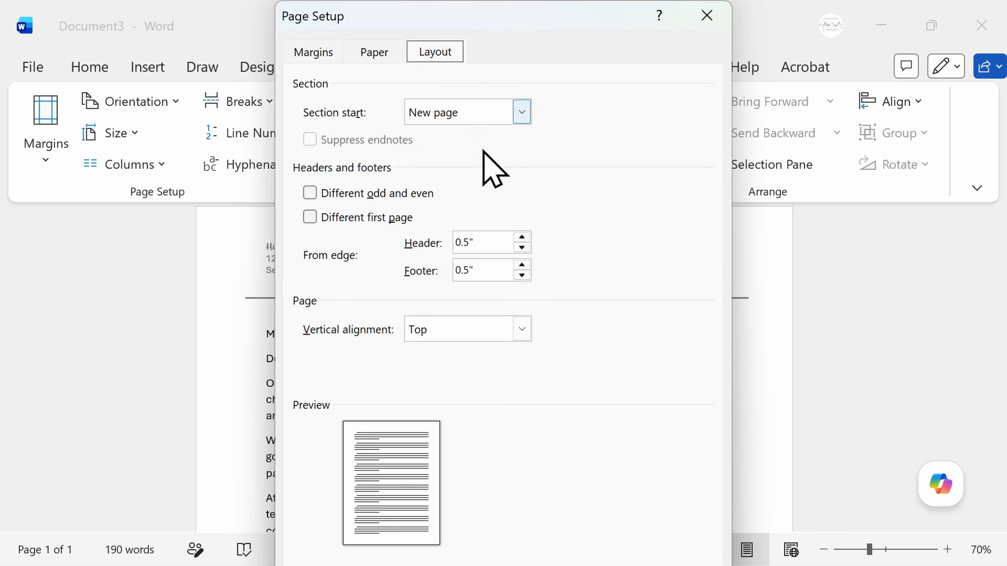